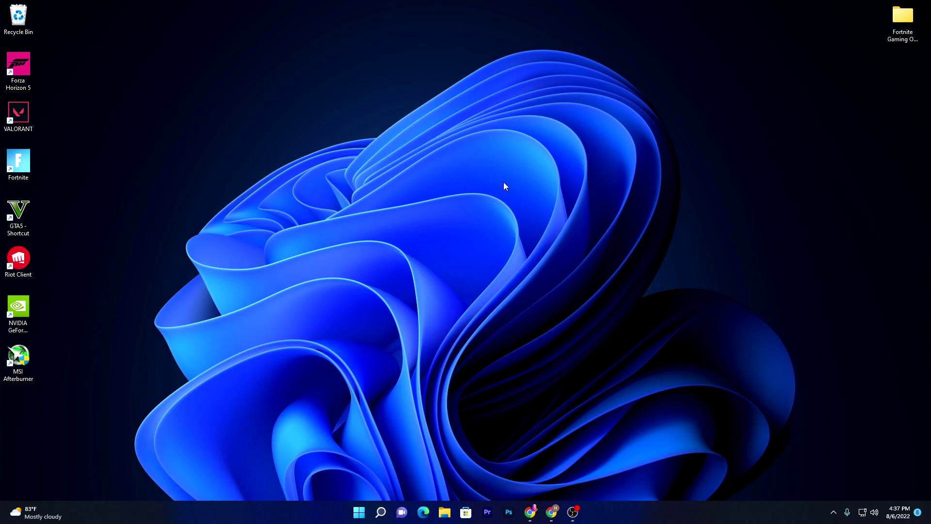
- Open the AppData folder by running "appdata" from the Run dialog
key(super+r)
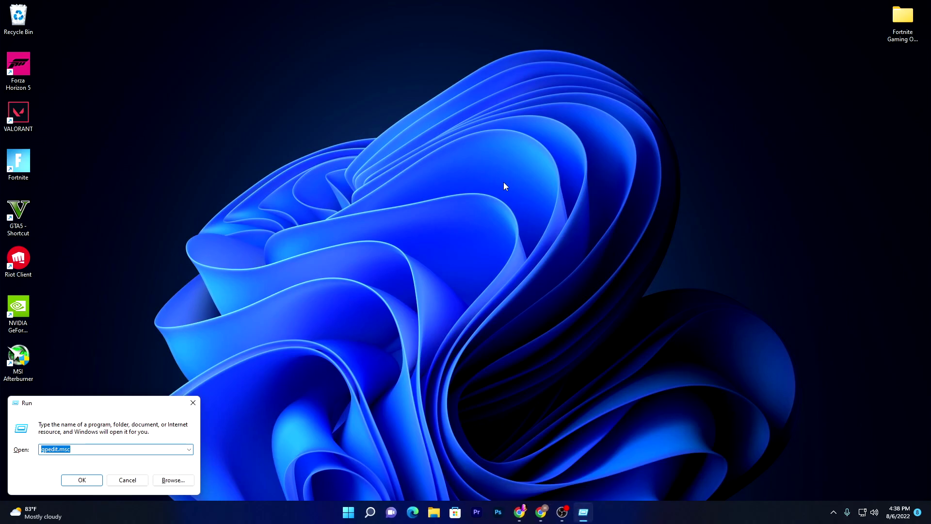
drag(103, 400, 486, 160)
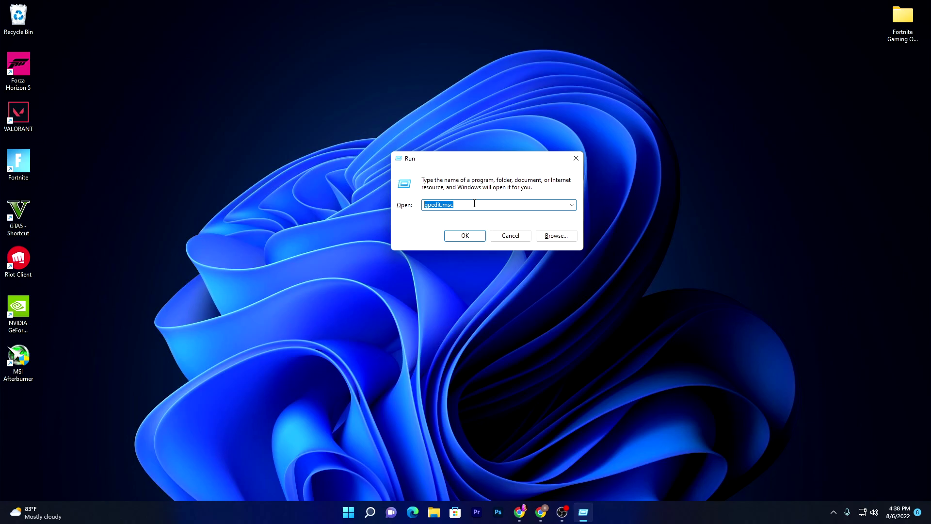
text(appdata)
key(Return)
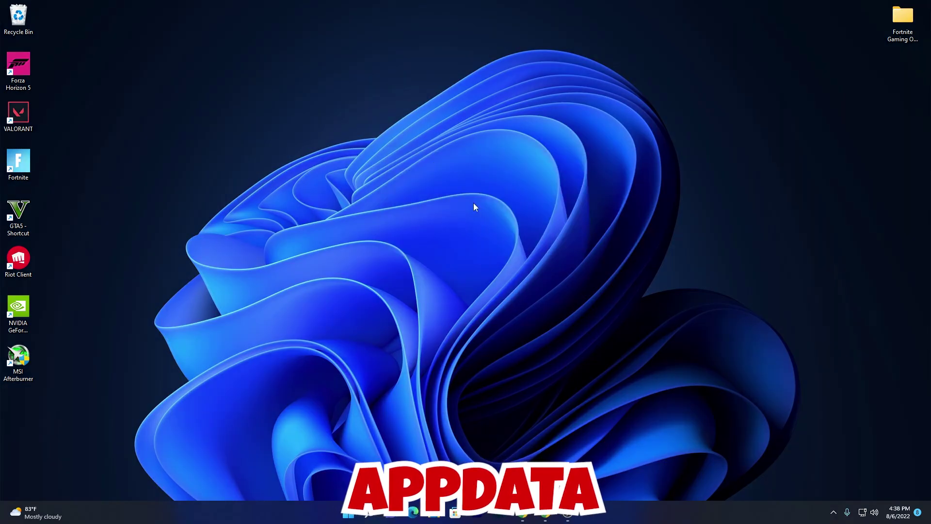
drag(340, 62, 488, 53)
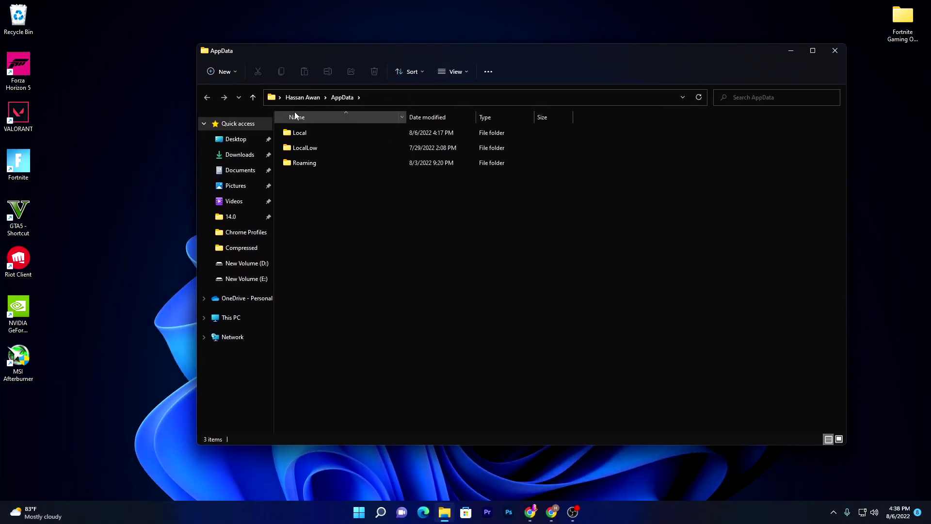
- Navigate from AppData through Local, FortniteGame, Saved and Config to the WindowsClient folder
double_click(315, 133)
scroll(365, 232, down, 3)
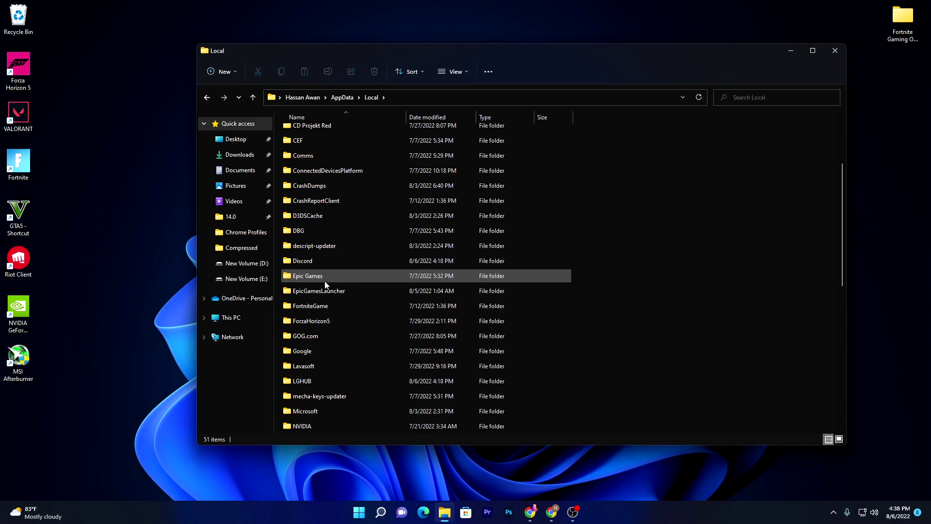
double_click(318, 307)
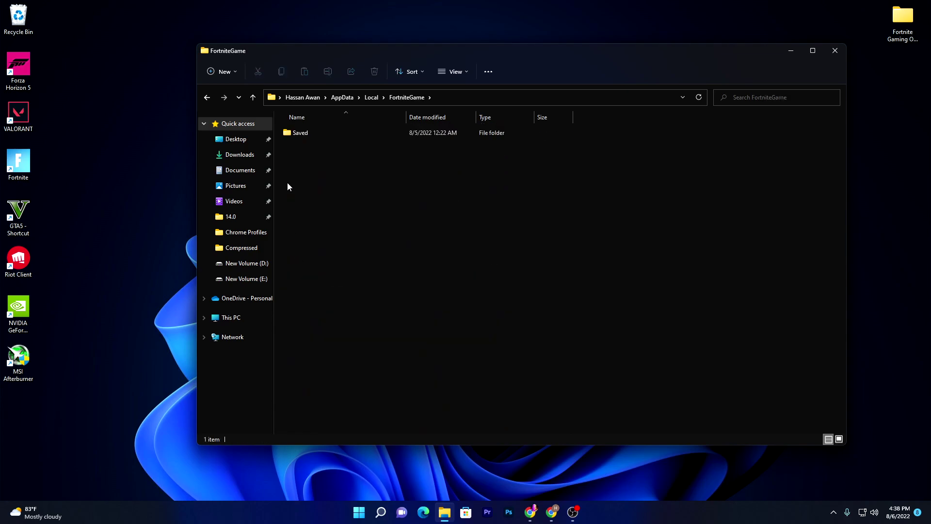
double_click(304, 134)
double_click(330, 146)
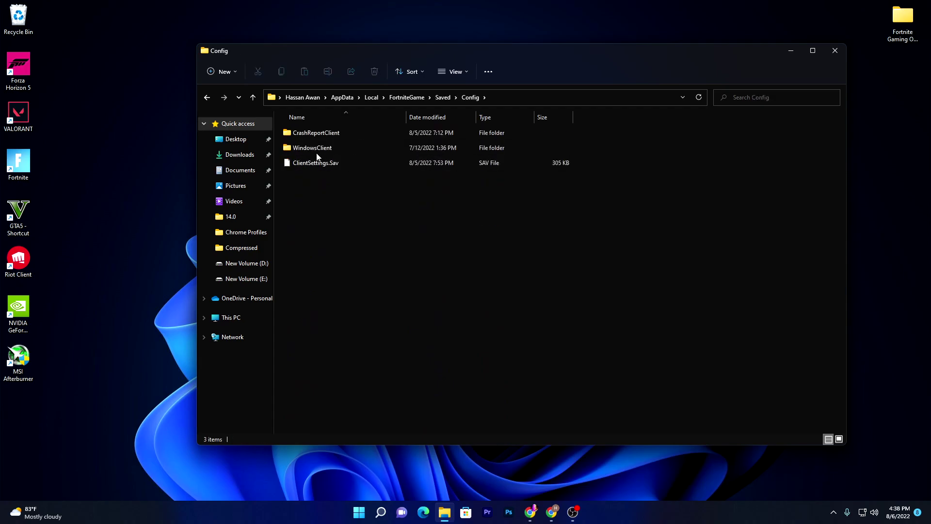
double_click(309, 148)
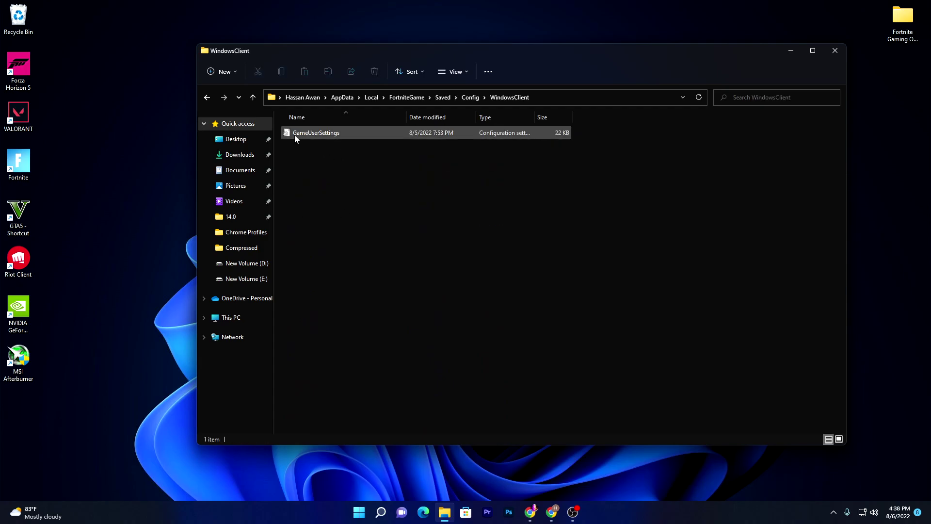
- Choose Notepad as the program for opening .ini files in the GameUserSettings file's properties and apply it
mouse_move(313, 135)
right_click(313, 134)
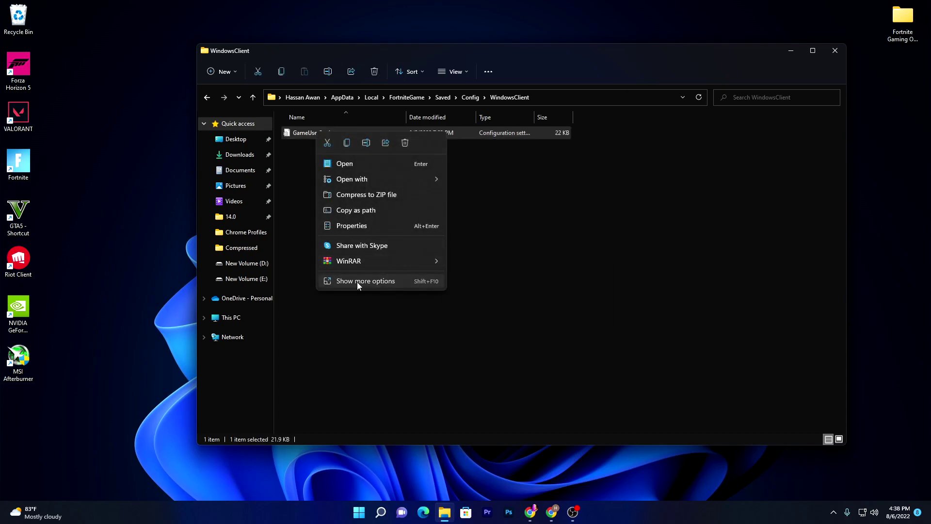
click(357, 282)
click(394, 275)
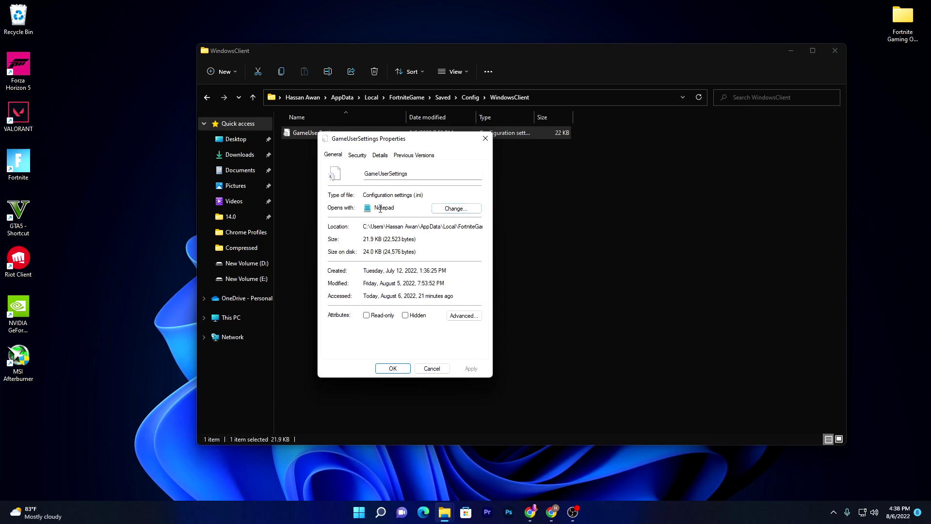
click(455, 210)
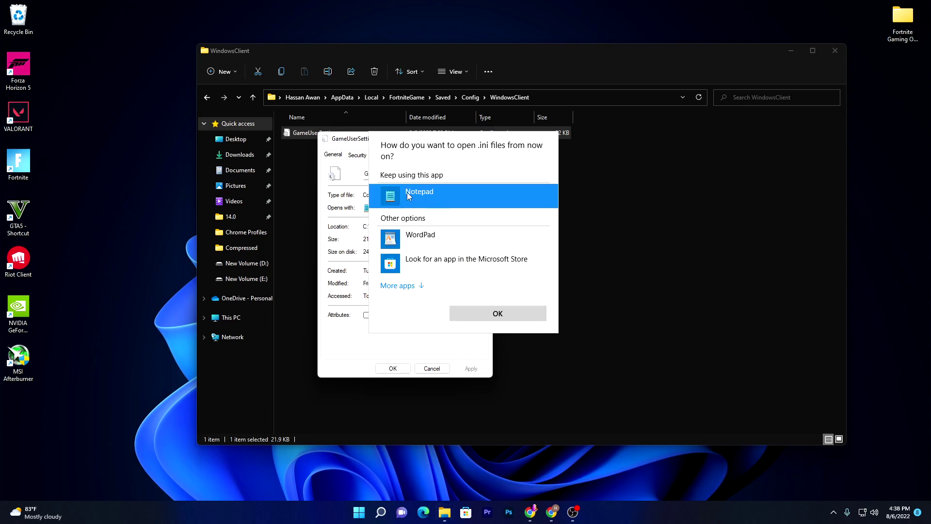
click(497, 313)
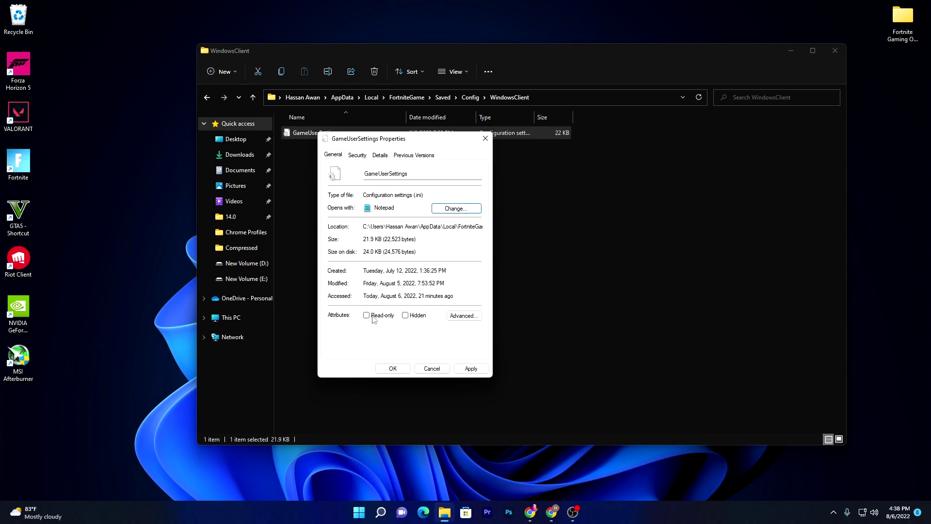
click(469, 369)
click(394, 369)
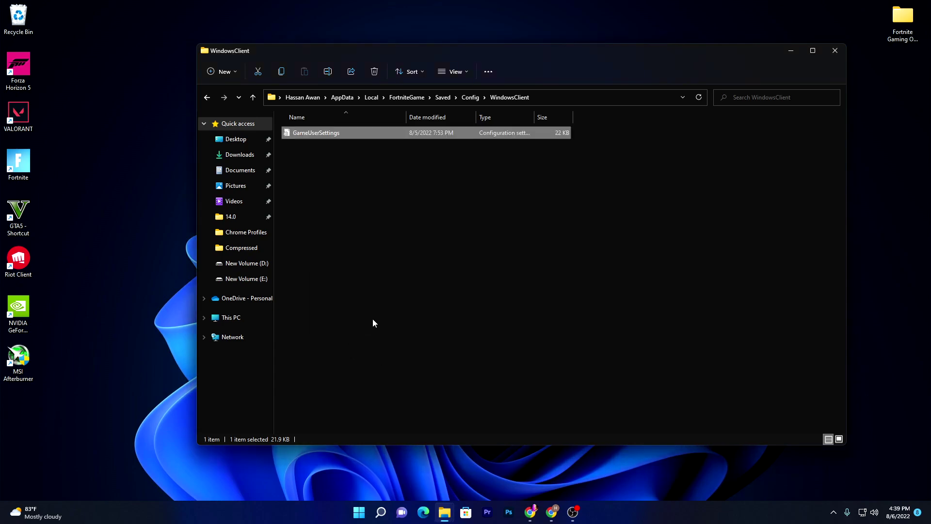
- Open the GameUserSettings file in Notepad and maximize its window
double_click(316, 133)
drag(261, 111, 449, 113)
double_click(449, 113)
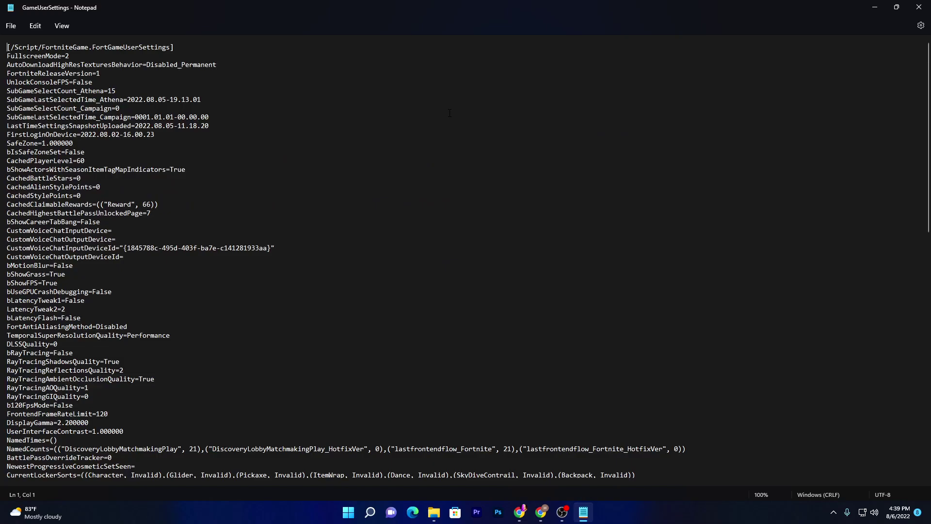
- Set ResolutionSizeX to 1920 and ResolutionSizeY to 1080 in the GameUserSettings file
scroll(341, 214, down, 20)
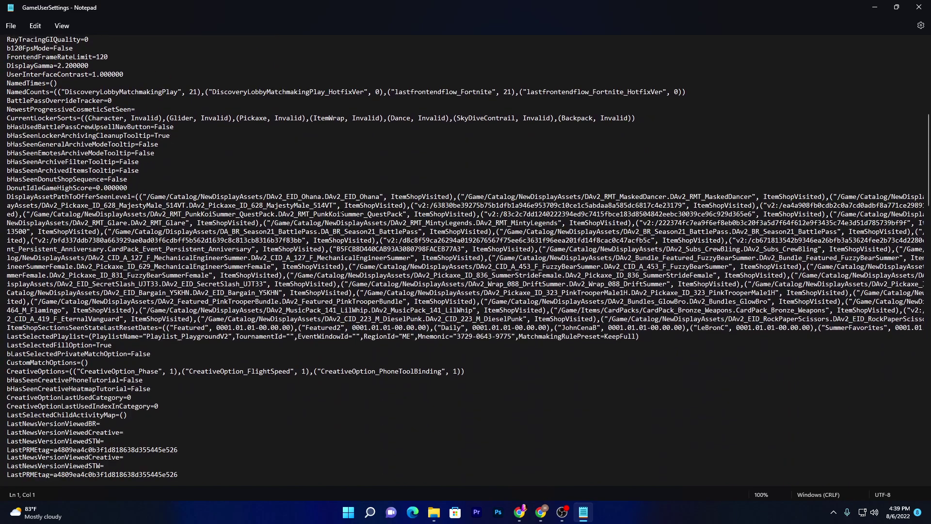
scroll(341, 213, down, 12)
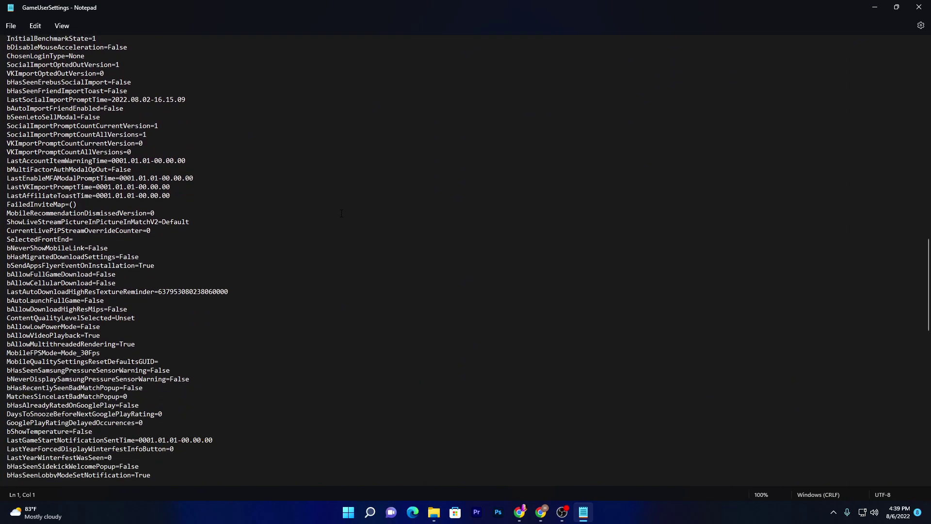
scroll(315, 232, down, 5)
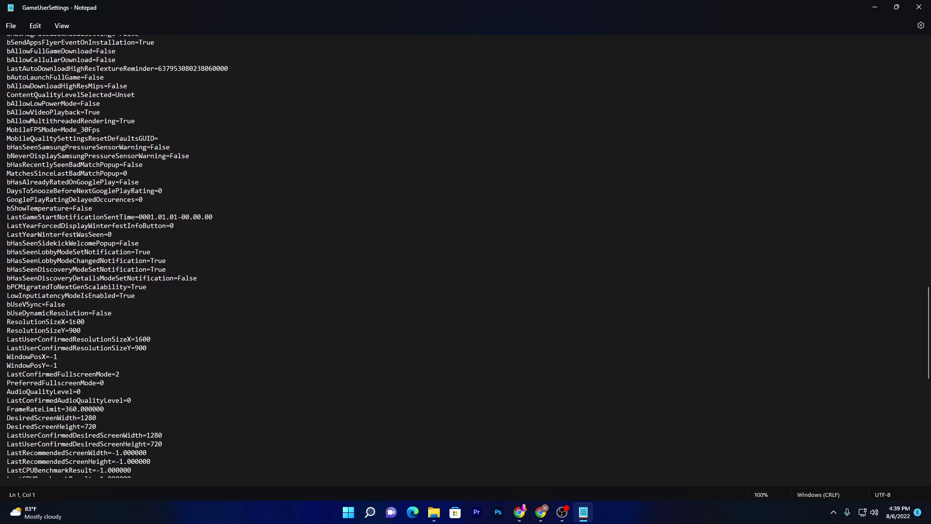
click(83, 321)
key(BackSpace)
text(080)
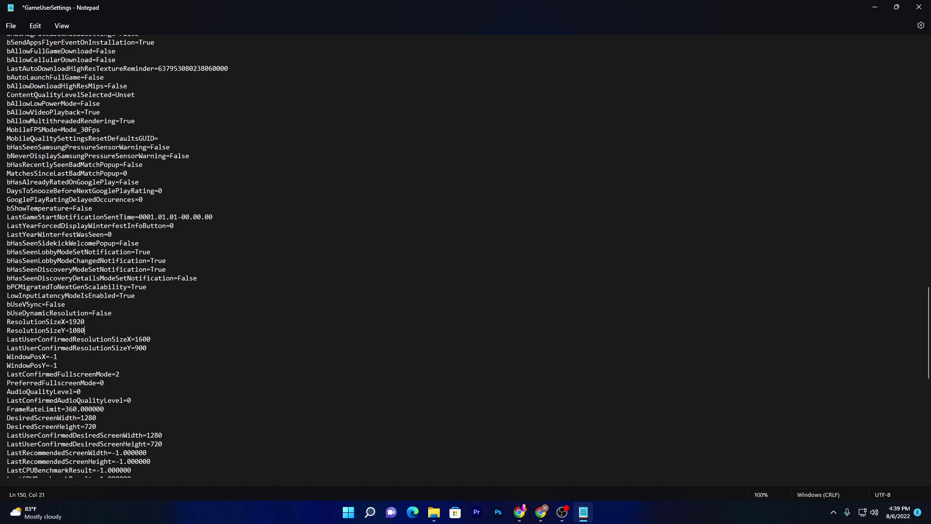
- Save the edited GameUserSettings file, then close it and the WindowsClient folder window
click(11, 26)
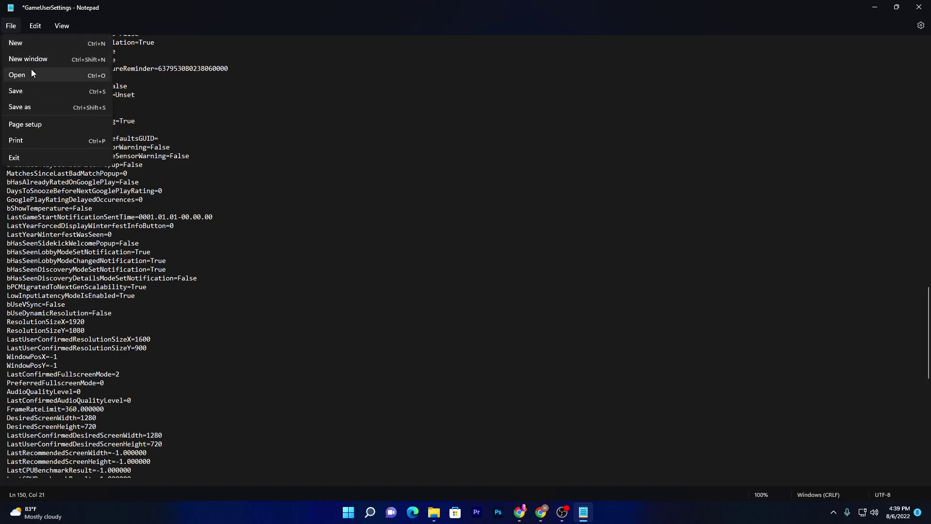
click(31, 89)
click(918, 7)
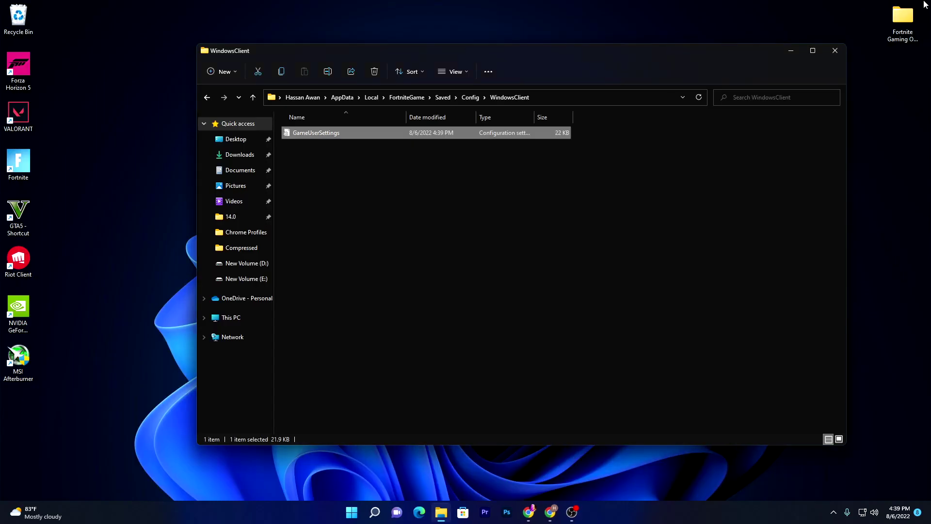
click(836, 50)
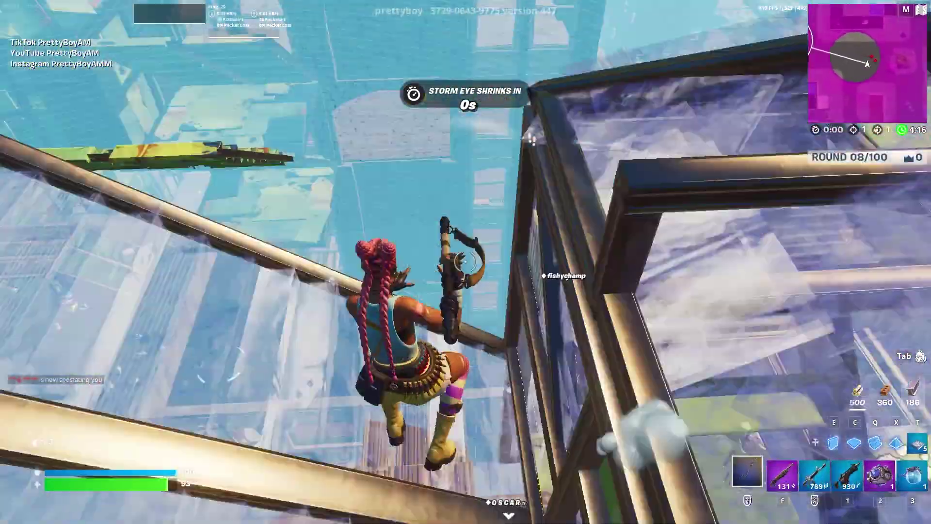
click(465, 262)
key(e)
click(465, 262)
click(466, 262)
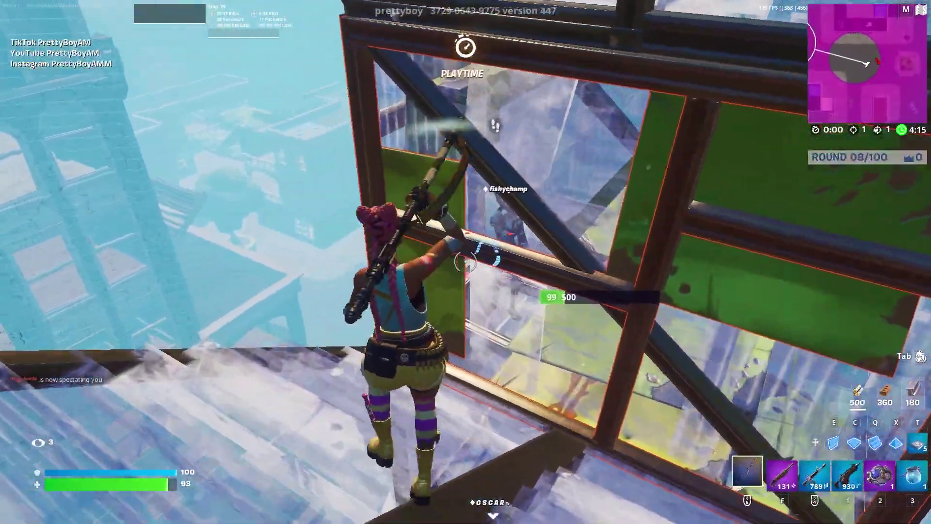
key(e)
click(466, 262)
key(f)
click(466, 262)
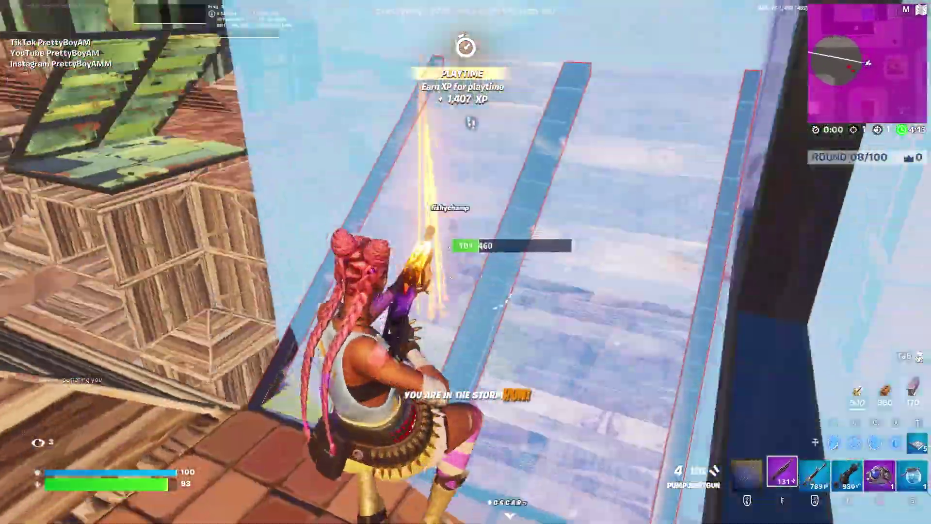
key(e)
click(465, 261)
key(f)
key(e)
click(466, 262)
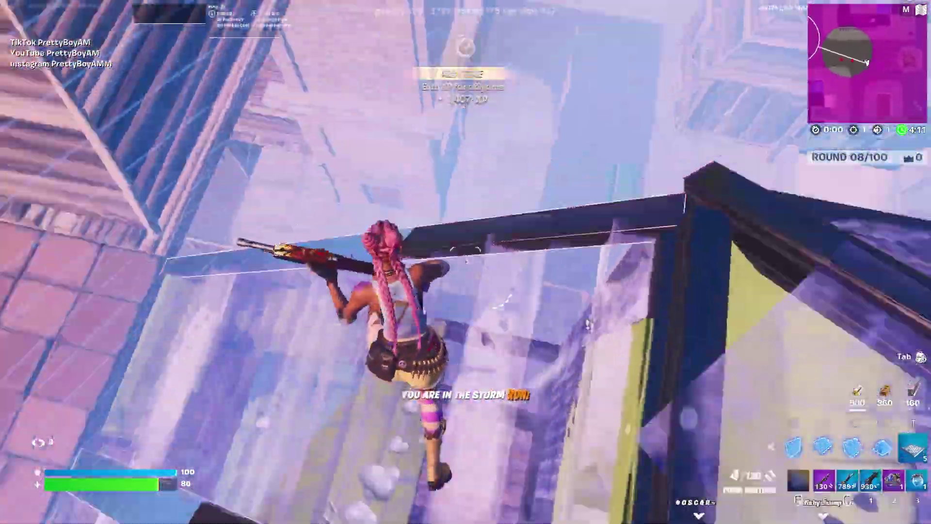
key(f)
key(e)
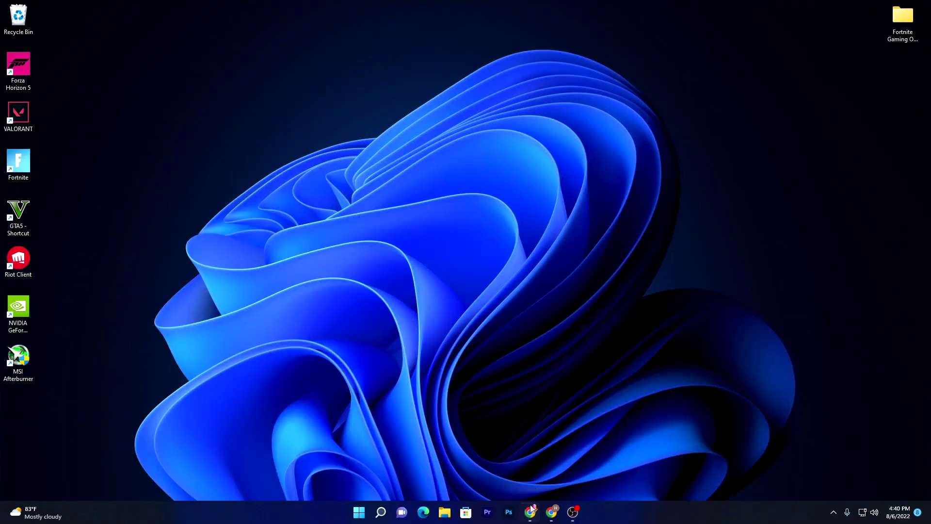
- Switch to Chrome, search Google for "amd drivers" and open the AMD Drivers and Support page
click(532, 511)
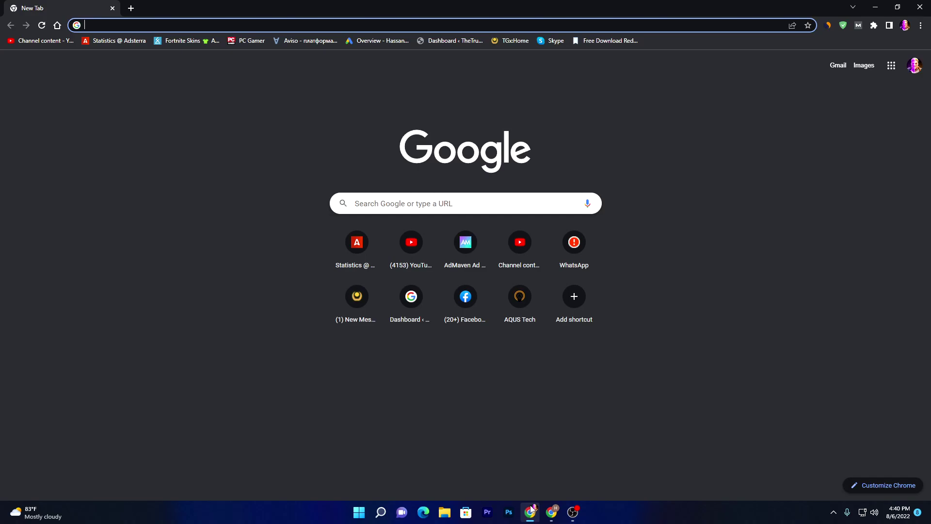
text(amd)
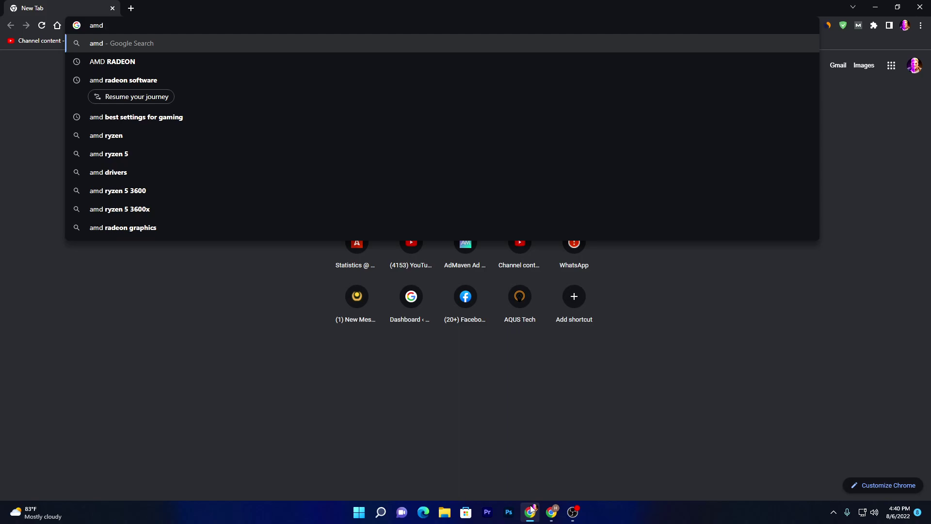
text( drivers)
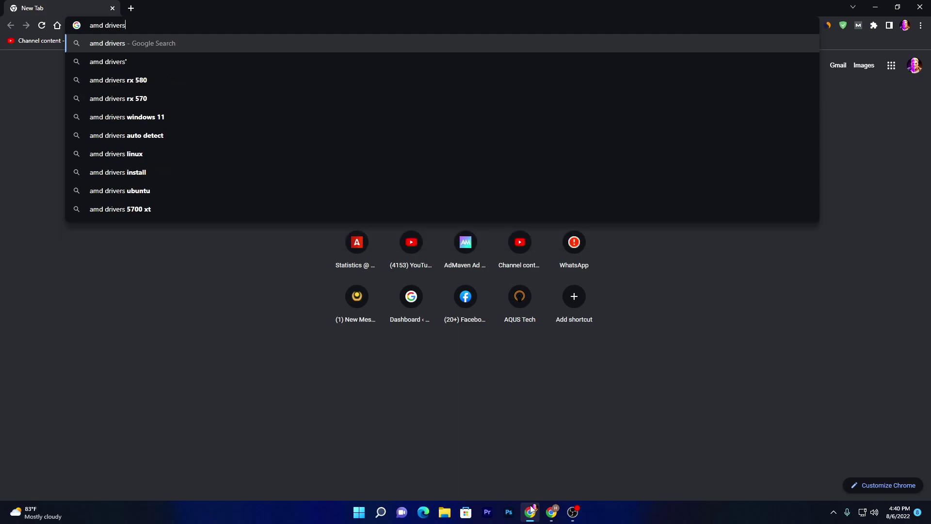
key(Return)
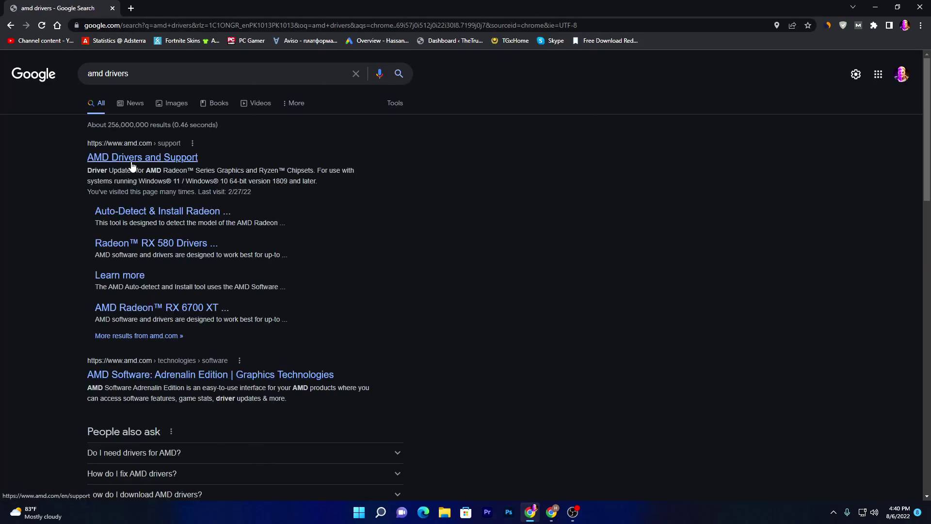
click(132, 165)
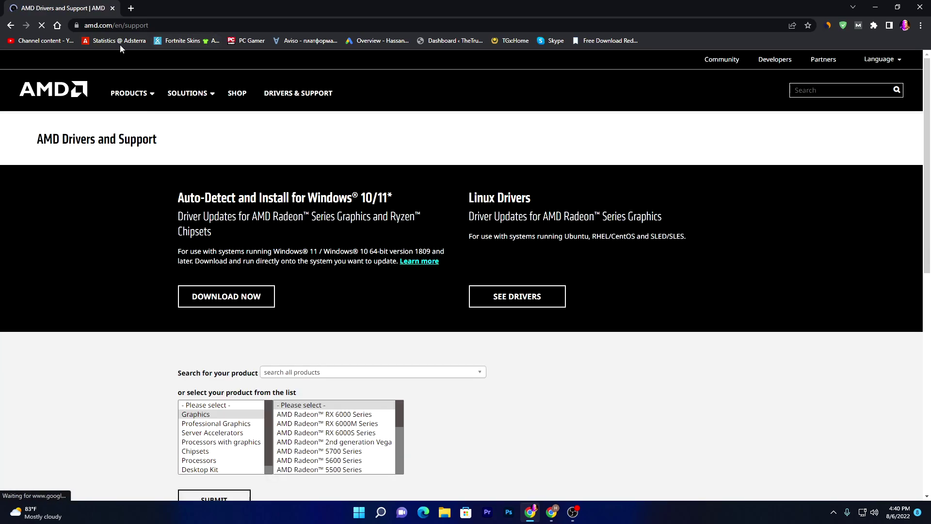
- Select Radeon 500 Series and Radeon RX 500 Series under Graphics in the product list and submit the driver lookup
scroll(155, 259, down, 3)
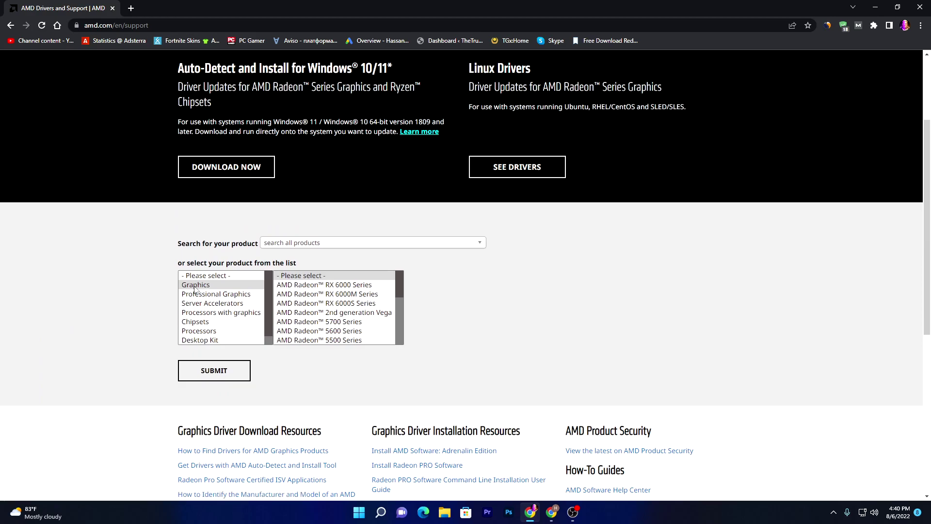
scroll(291, 303, down, 5)
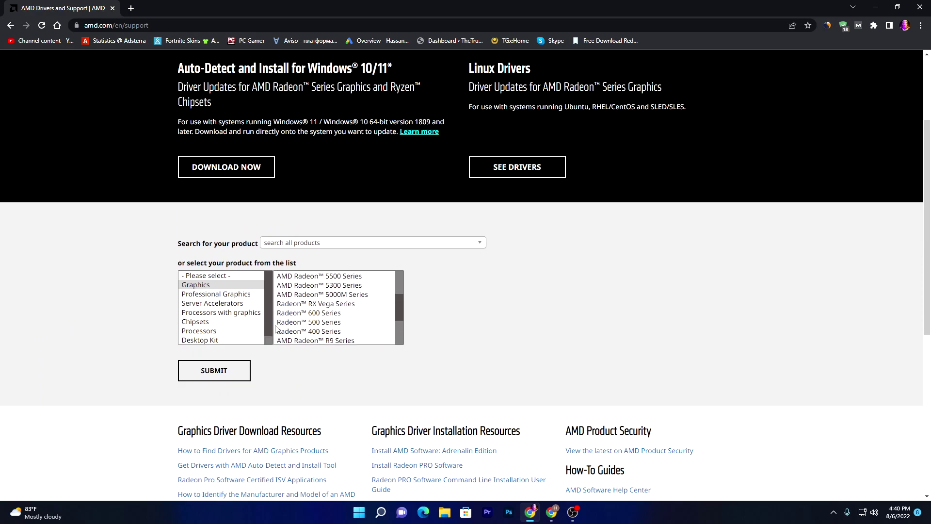
click(291, 323)
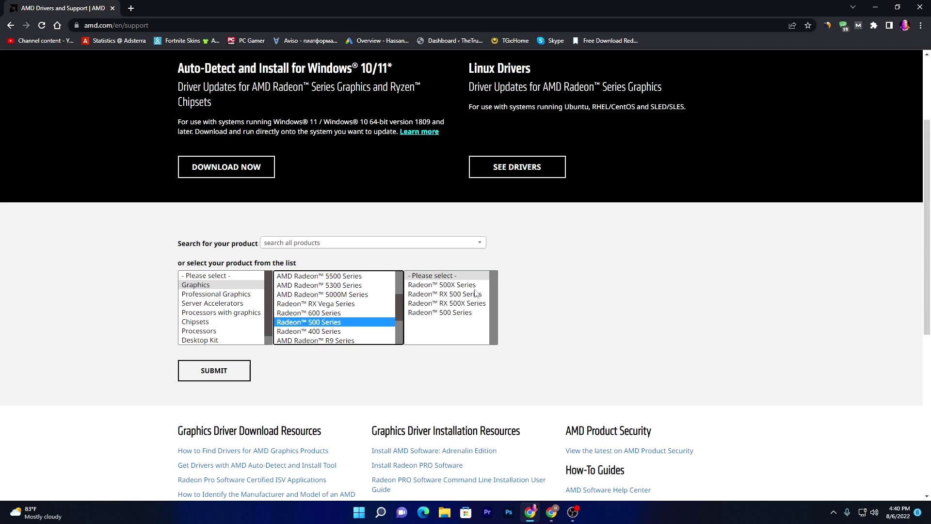
click(440, 315)
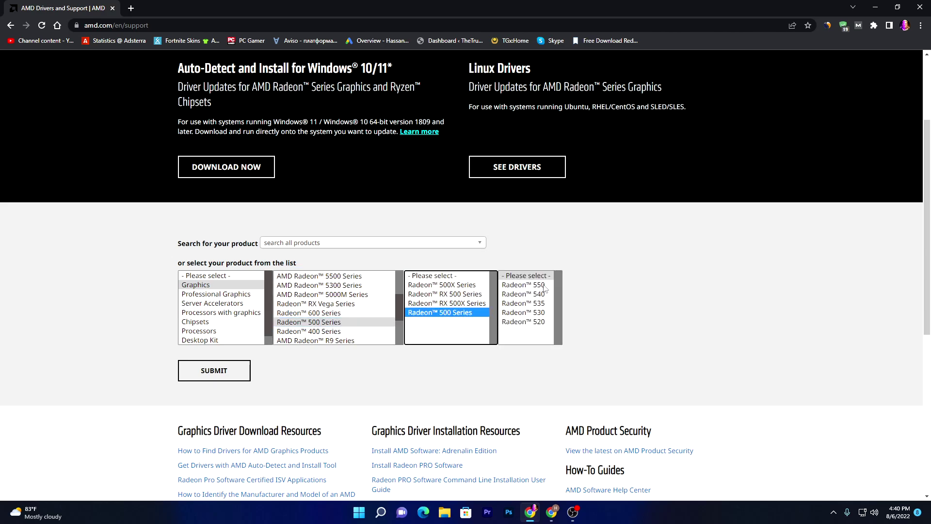
click(445, 295)
click(214, 373)
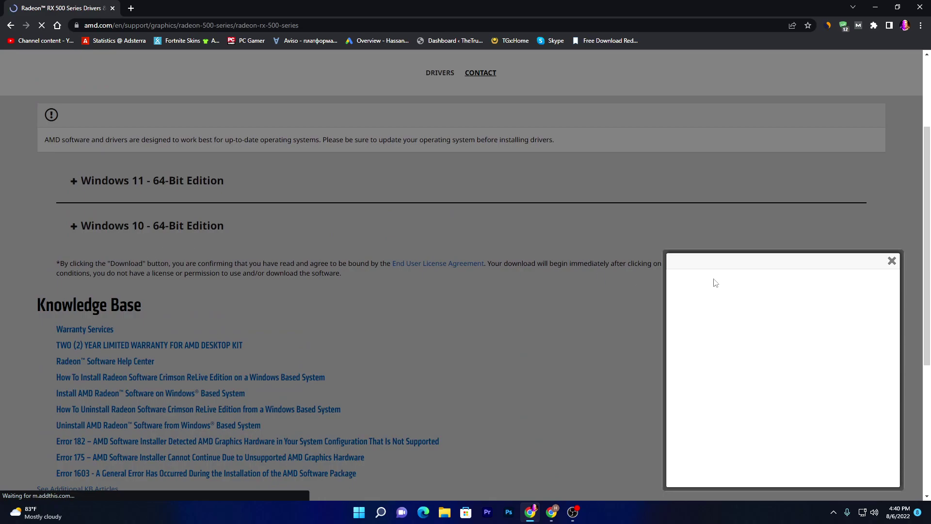
- Expand the Windows 11 64-Bit Edition drivers, download the Auto-Detect and Install tool, and minimize the browser
click(891, 261)
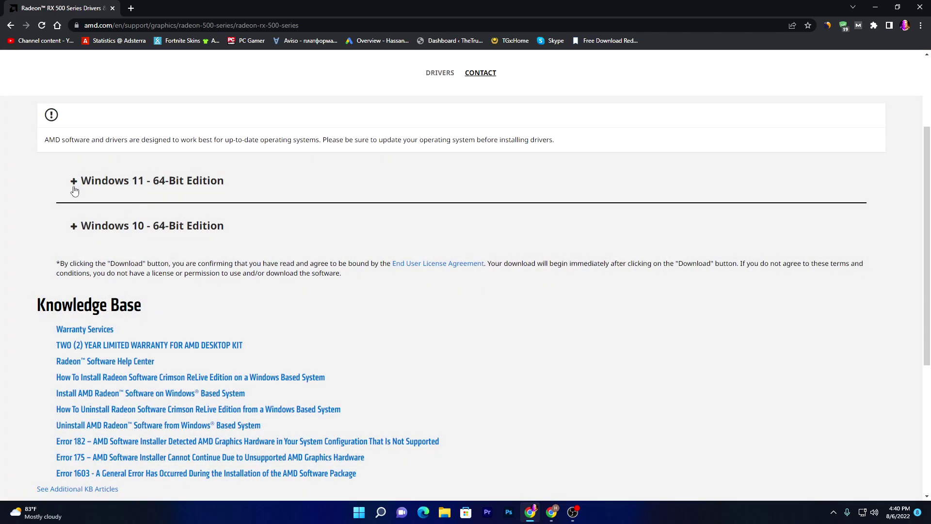
click(74, 181)
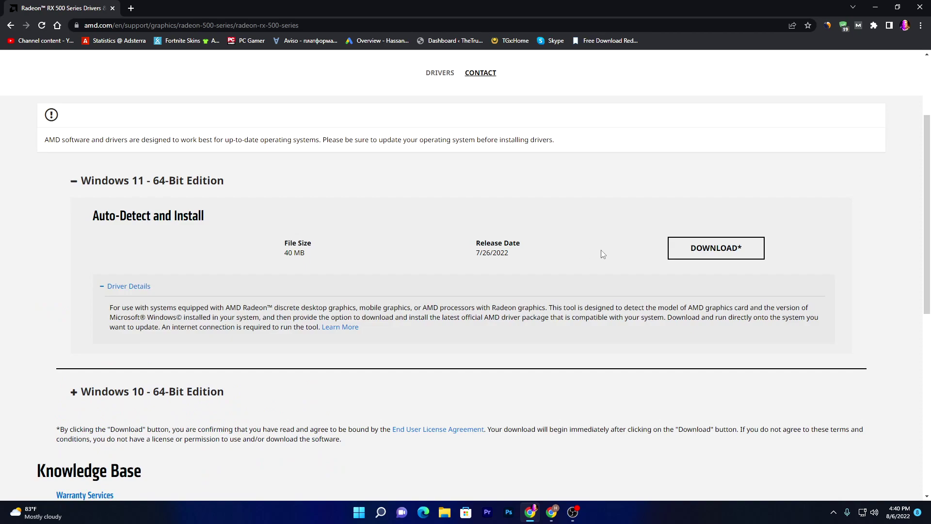
click(716, 248)
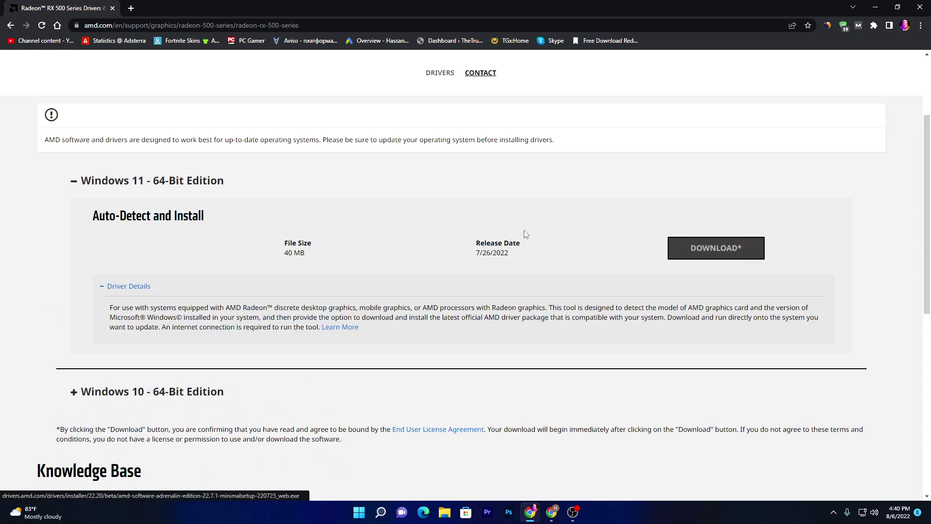
click(876, 7)
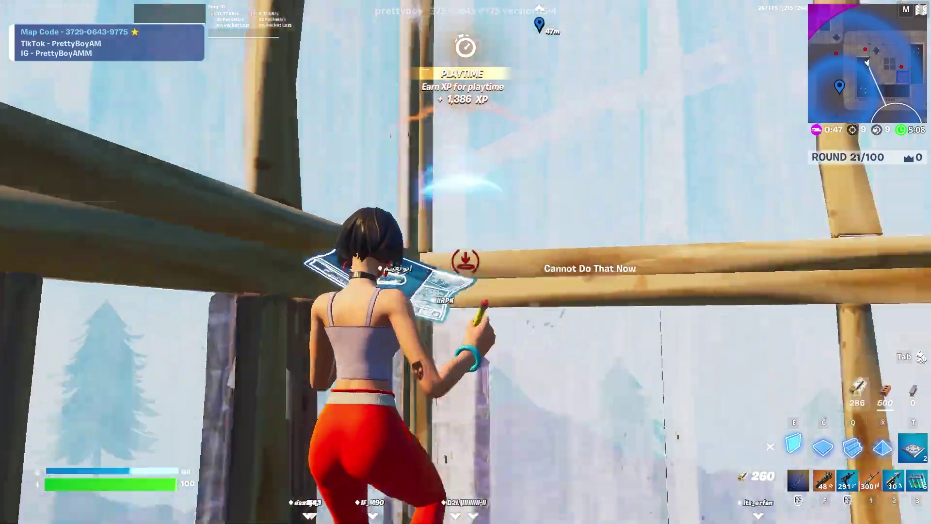
key(q)
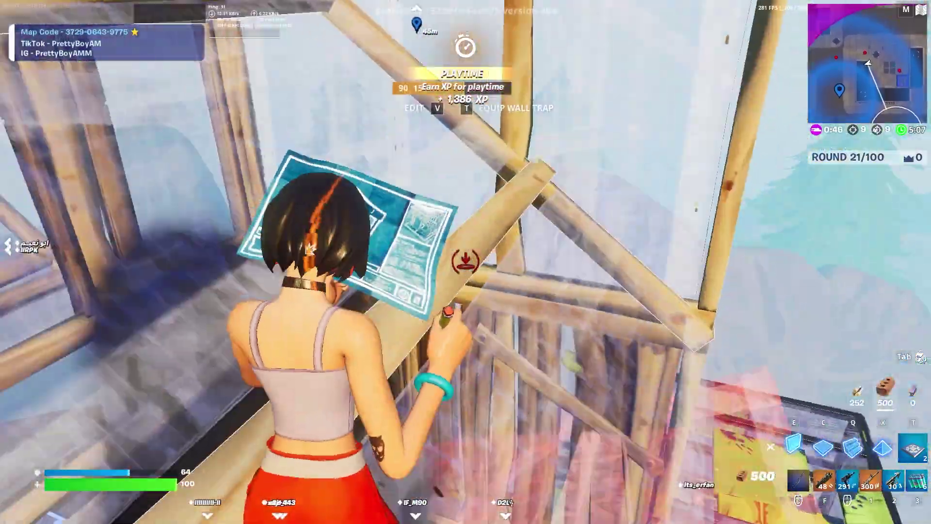
key(e)
key(q)
key(1)
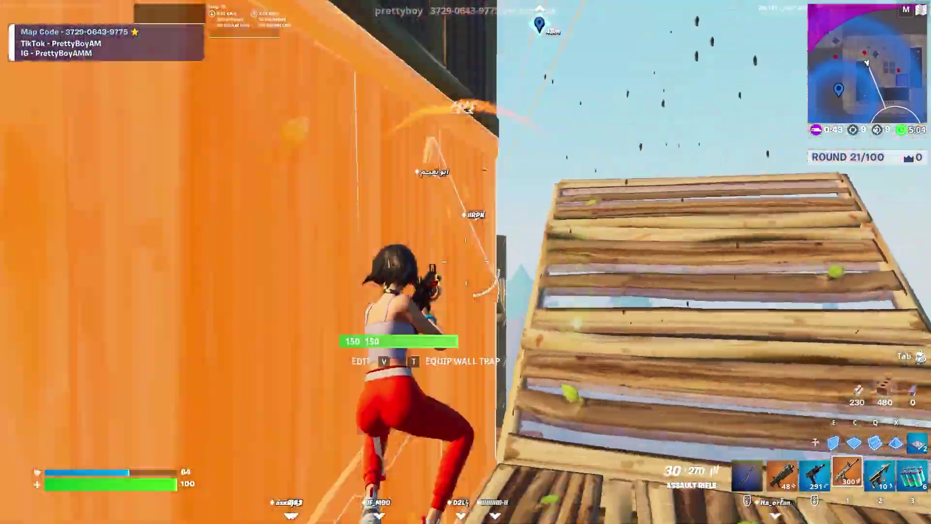
right_click(465, 262)
click(466, 262)
click(466, 262)
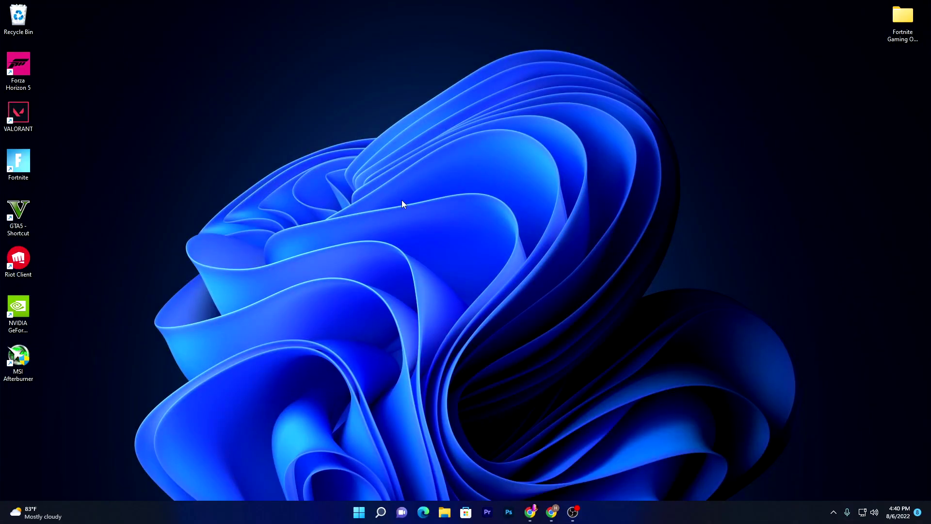
- Open GeForce Experience, check for Game Ready Driver updates and close the program
key(super)
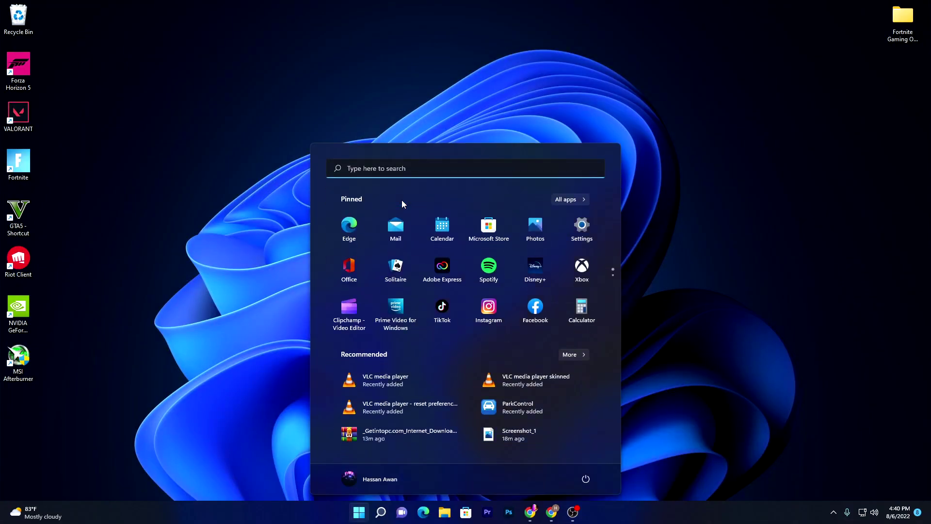
text(geForce Experience)
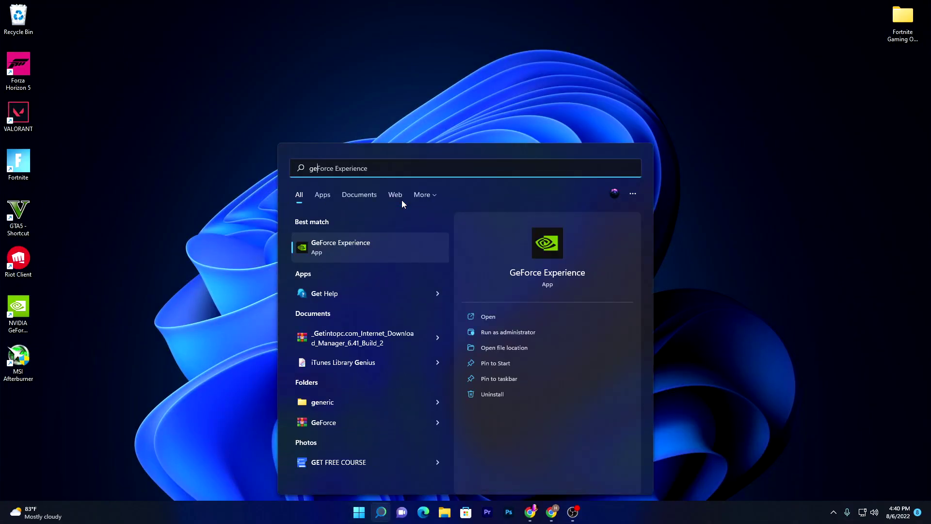
click(336, 243)
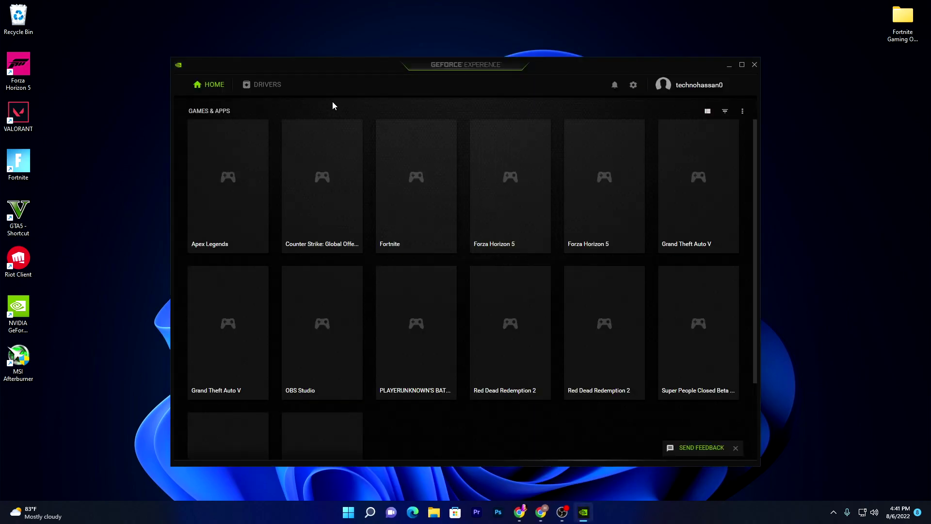
click(262, 86)
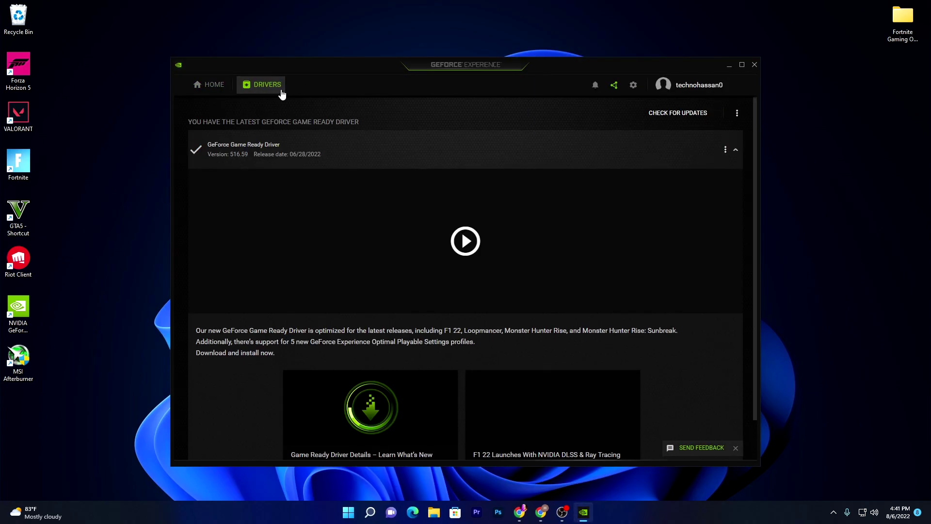
click(668, 117)
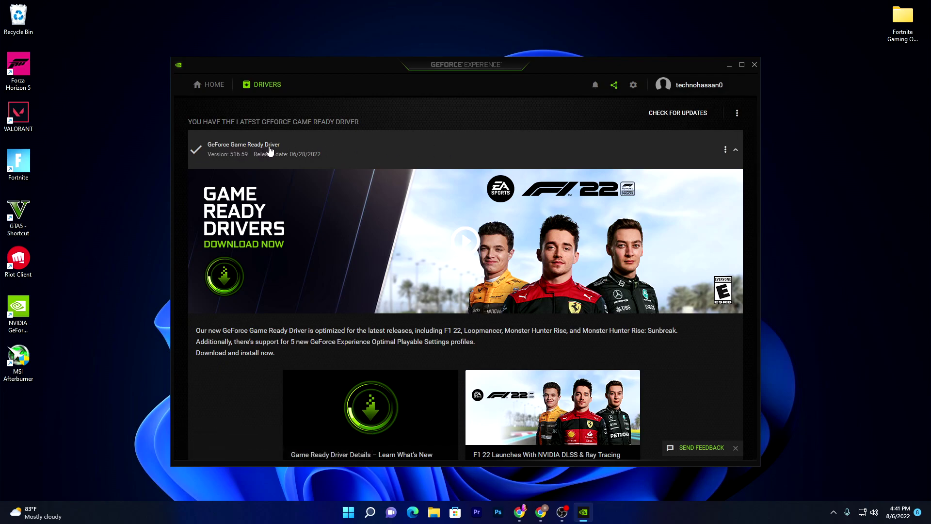
click(754, 65)
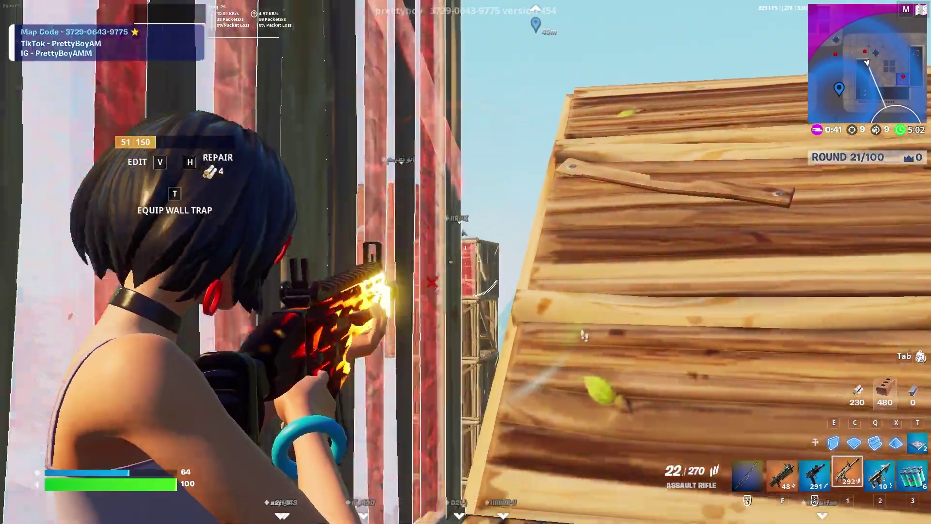
key(e)
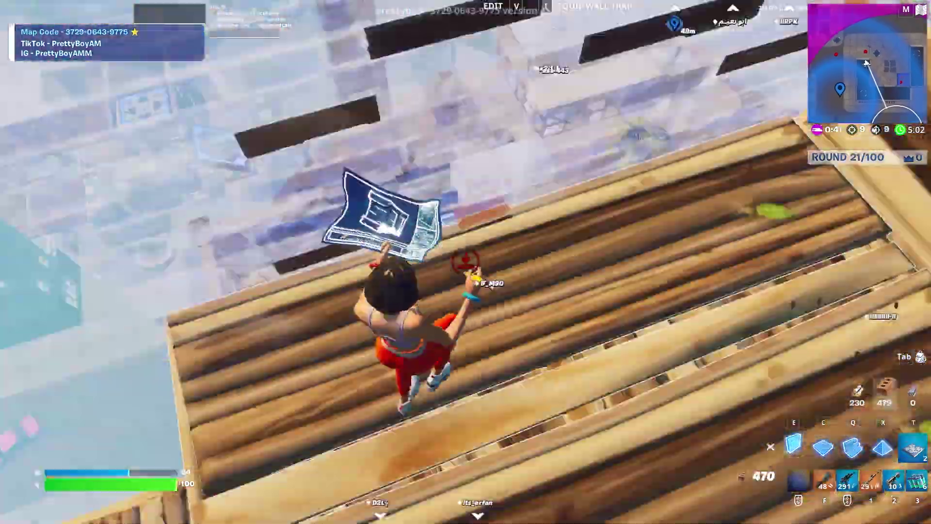
key(f)
key(1)
key(r)
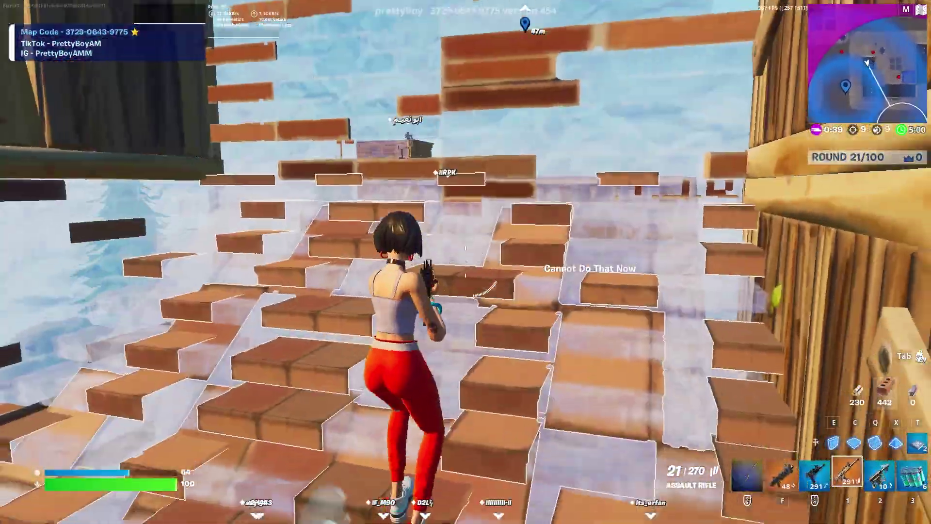
key(r)
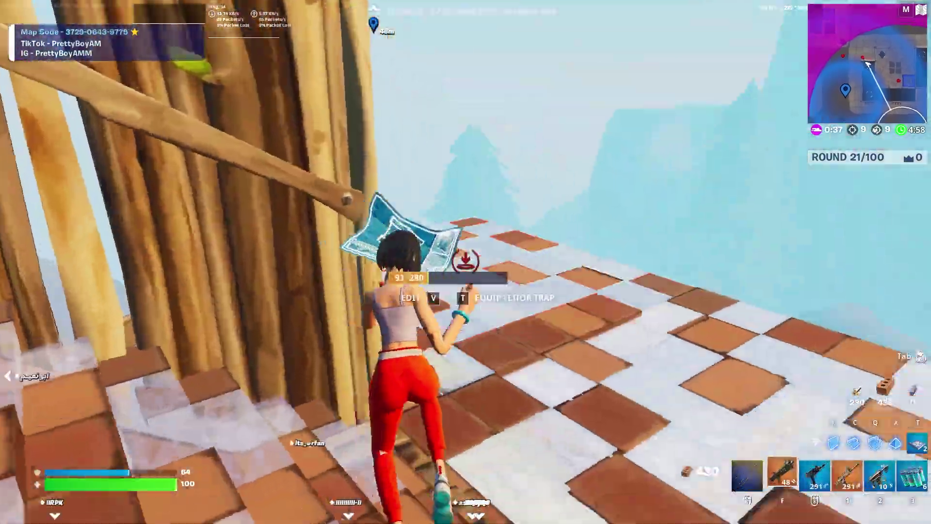
key(x)
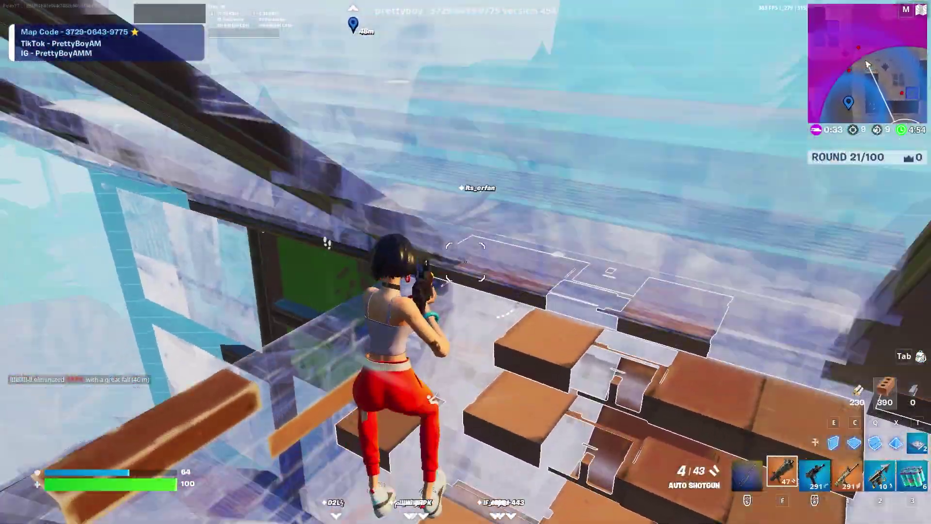
key(e)
key(v)
key(v)
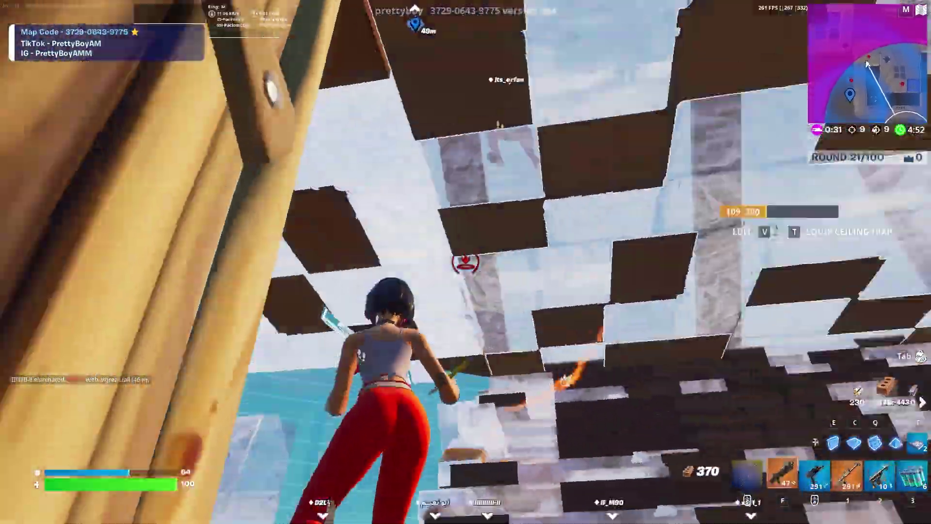
key(q)
key(f)
key(e)
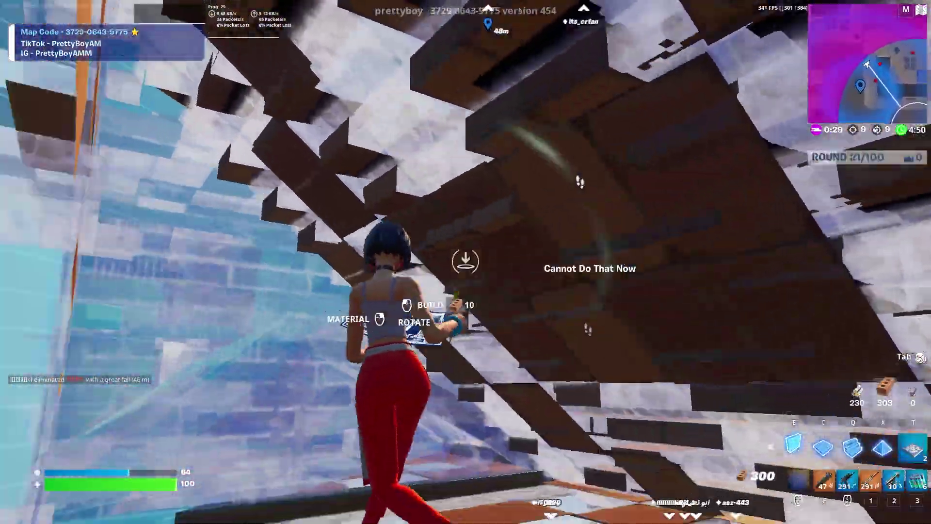
key(f)
key(c)
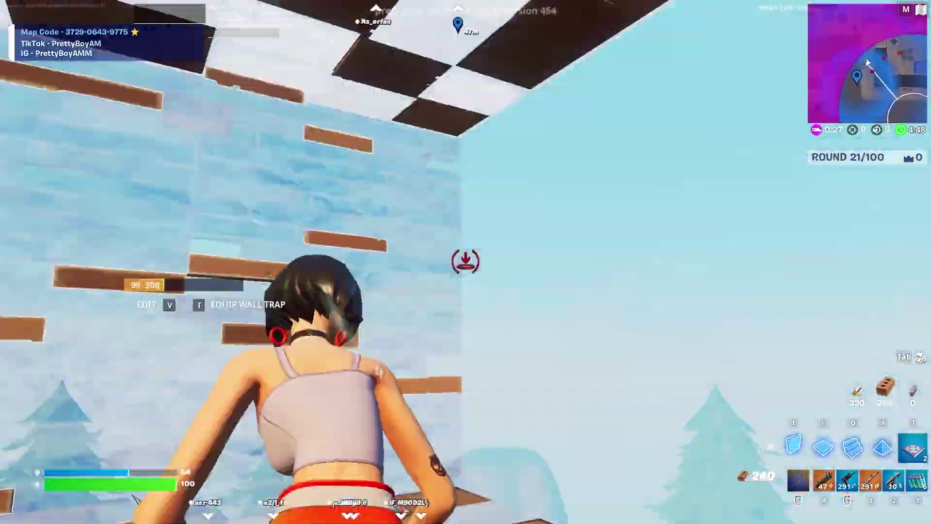
key(f)
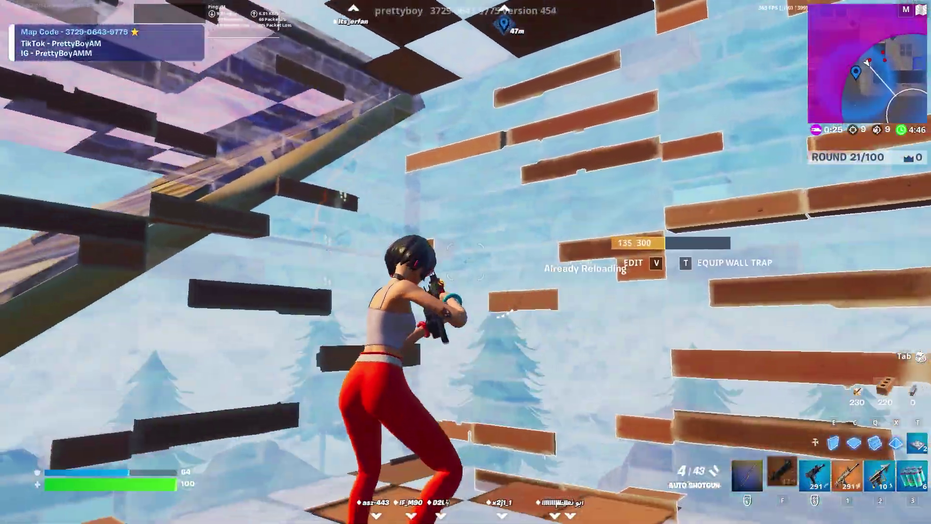
key(e)
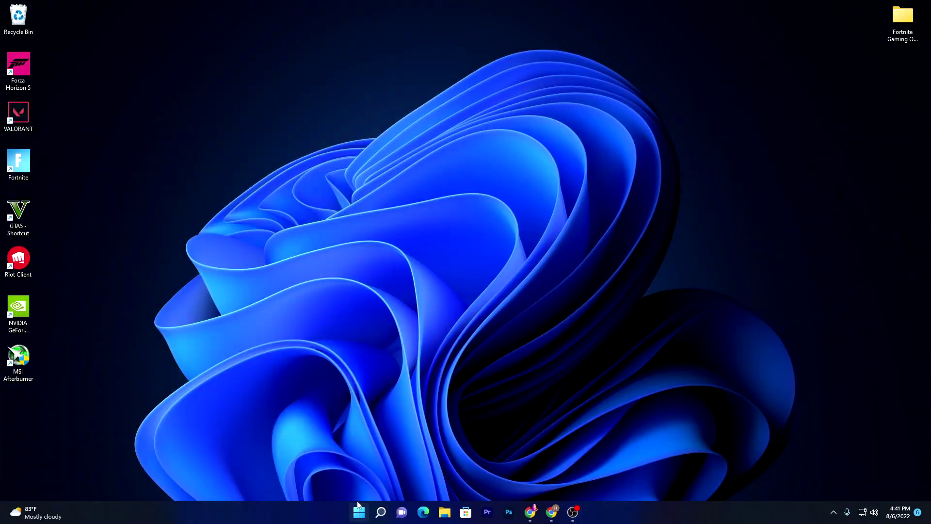
- Open the Performance Options from the advanced system settings and choose Adjust for best performance for the visual effects
right_click(363, 515)
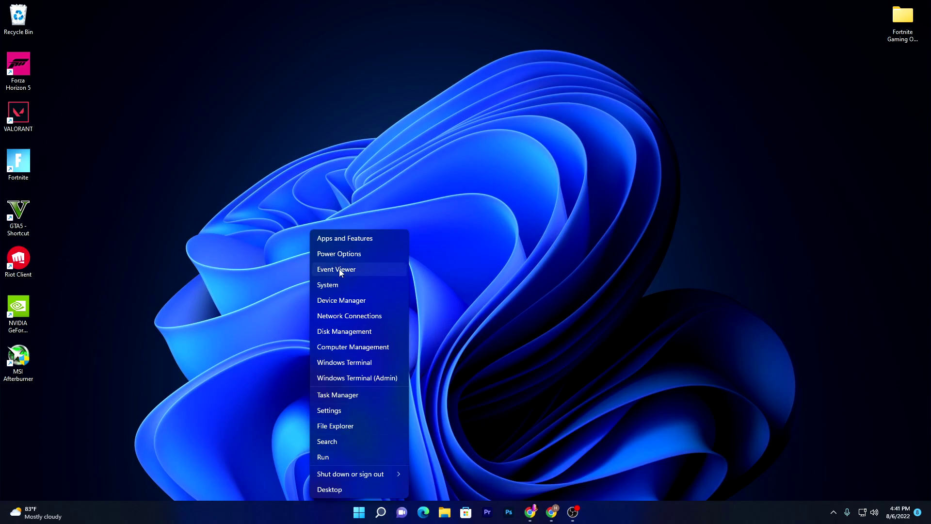
click(338, 286)
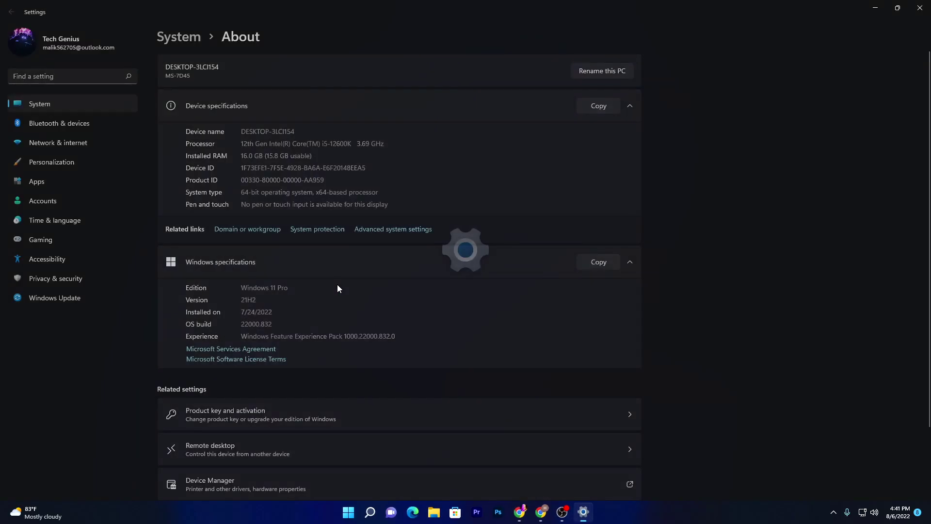
scroll(393, 194, down, 2)
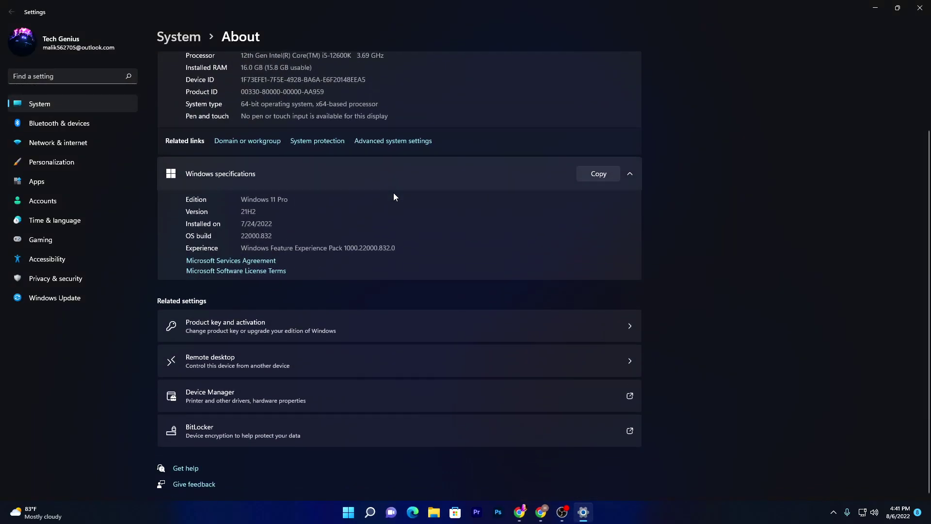
scroll(394, 194, up, 1)
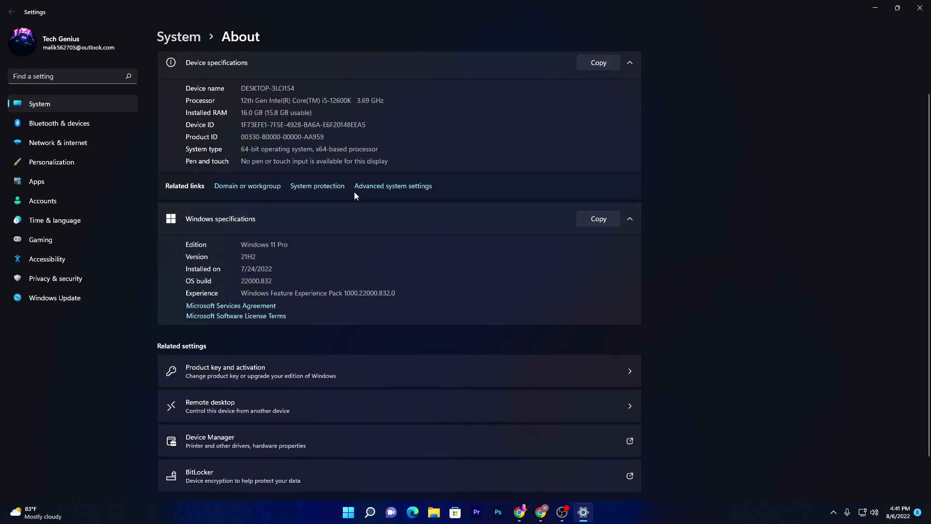
click(414, 190)
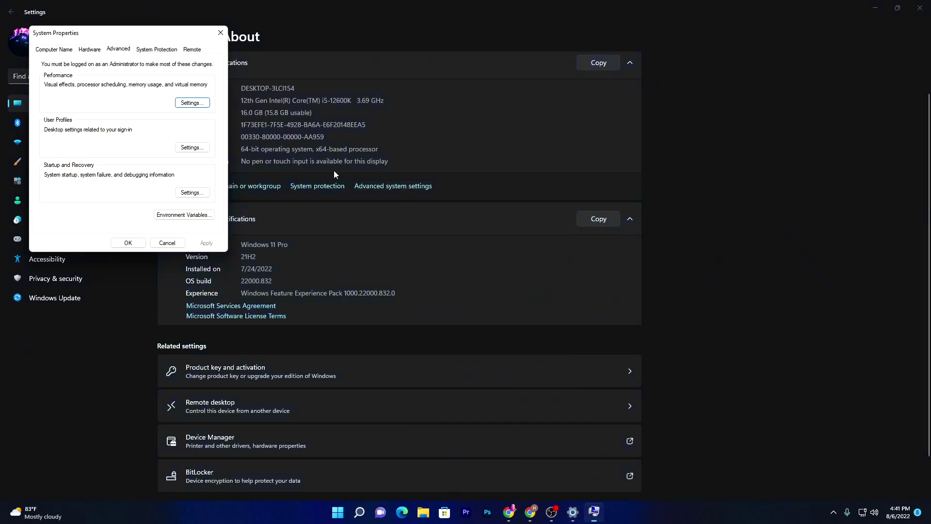
click(187, 102)
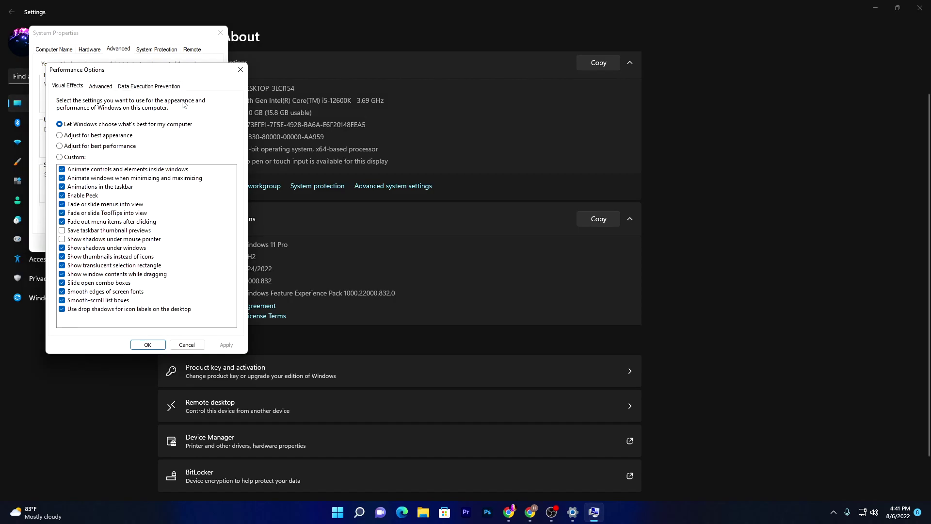
click(83, 148)
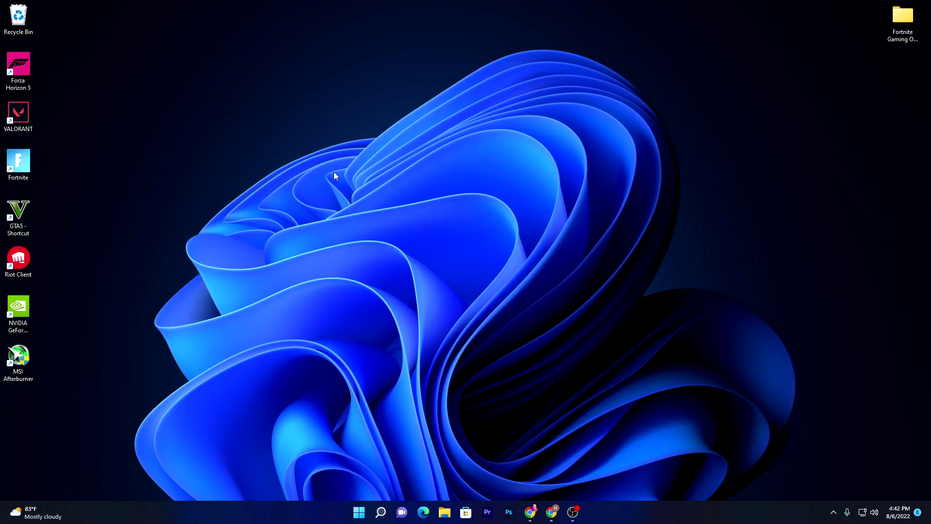
- Open the Windows graphics settings for individual apps and search the app list for "fo"
right_click(386, 124)
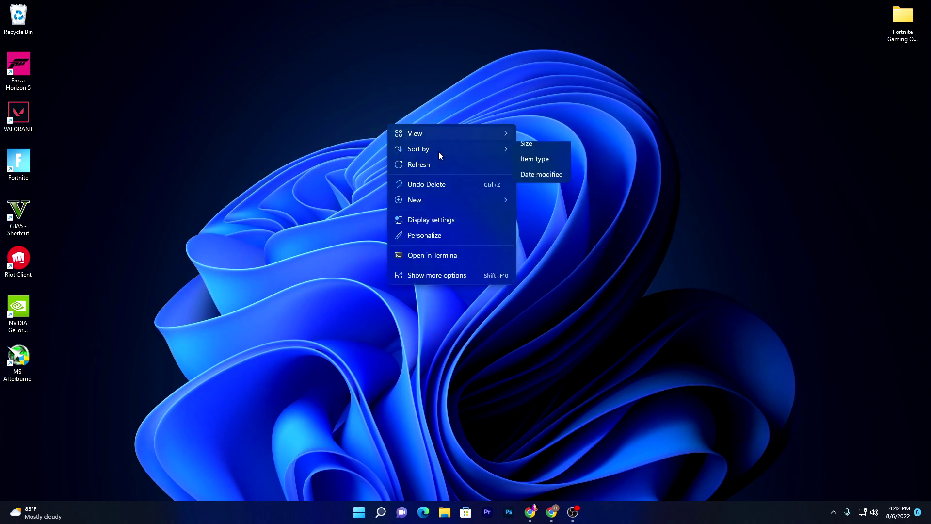
click(444, 220)
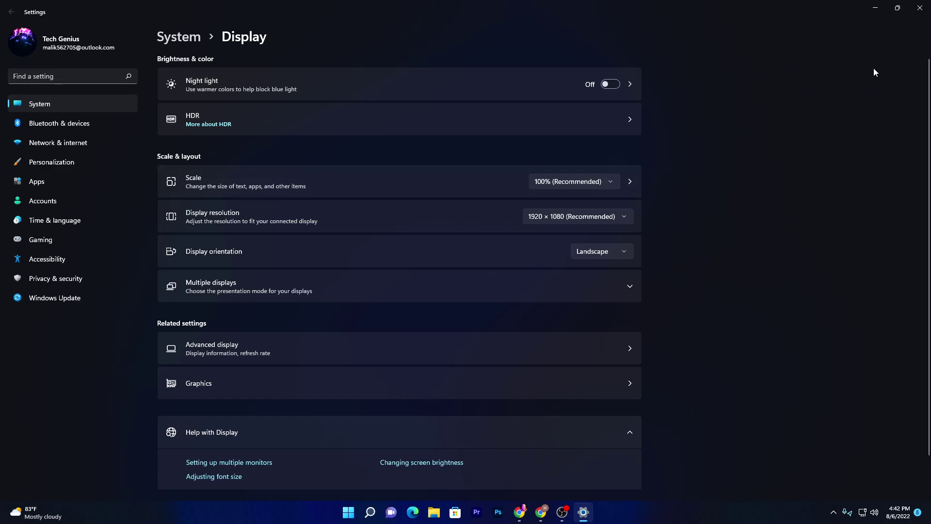
click(222, 386)
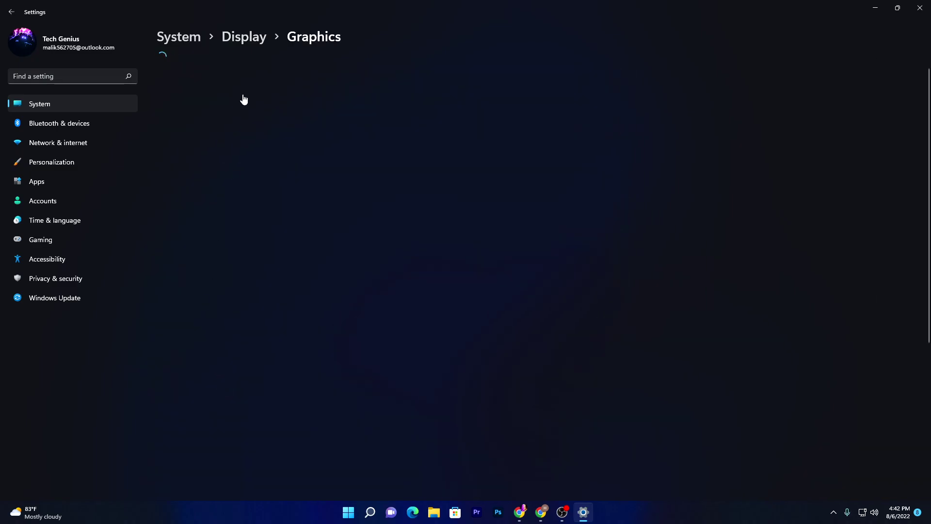
scroll(267, 105, down, 3)
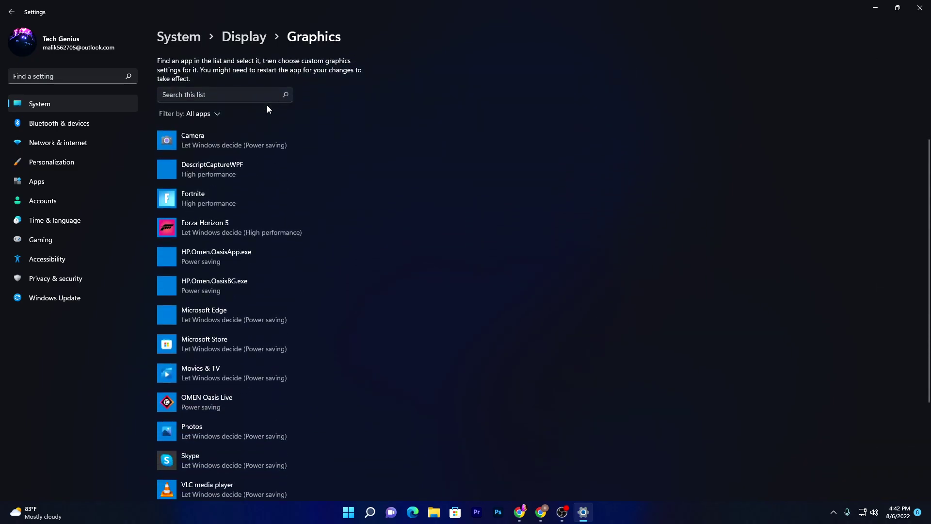
scroll(267, 105, up, 1)
click(182, 141)
text(fo)
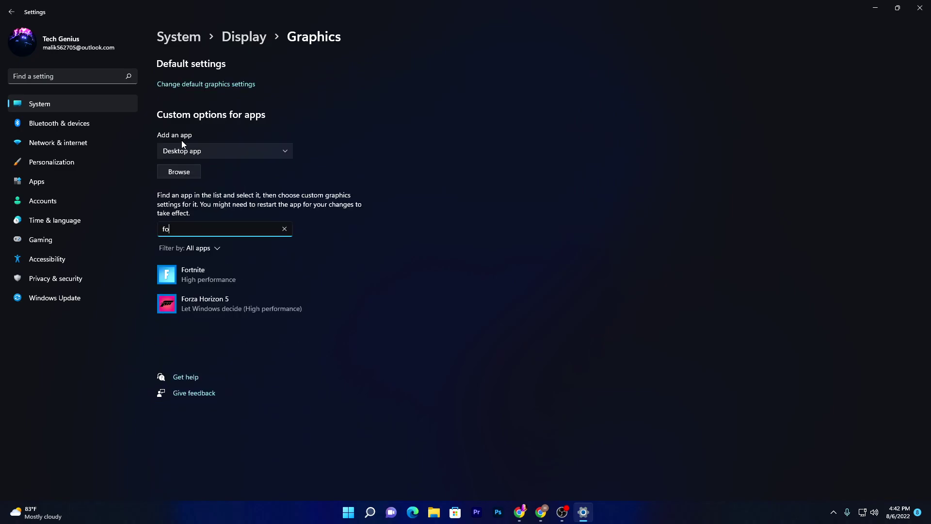
- Save Fortnite's graphics preference as High performance and close Settings
click(220, 271)
click(297, 322)
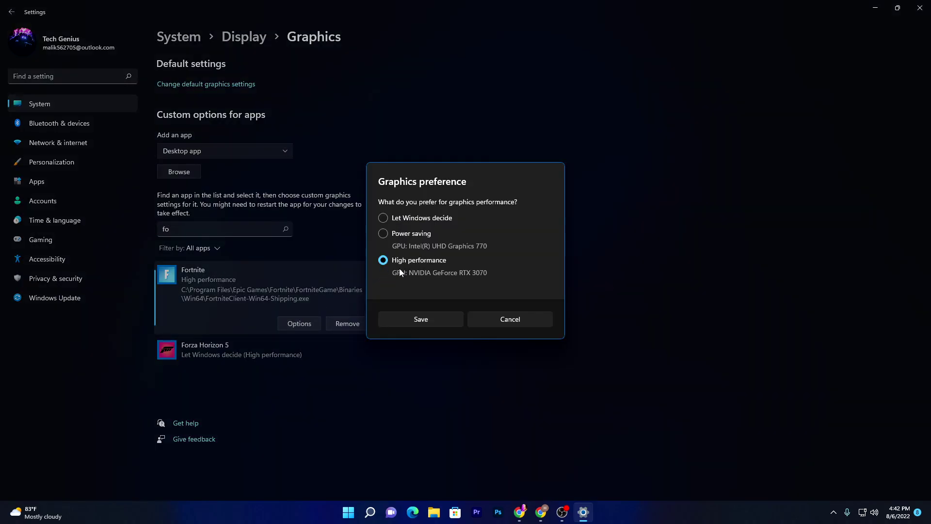
click(419, 322)
click(920, 8)
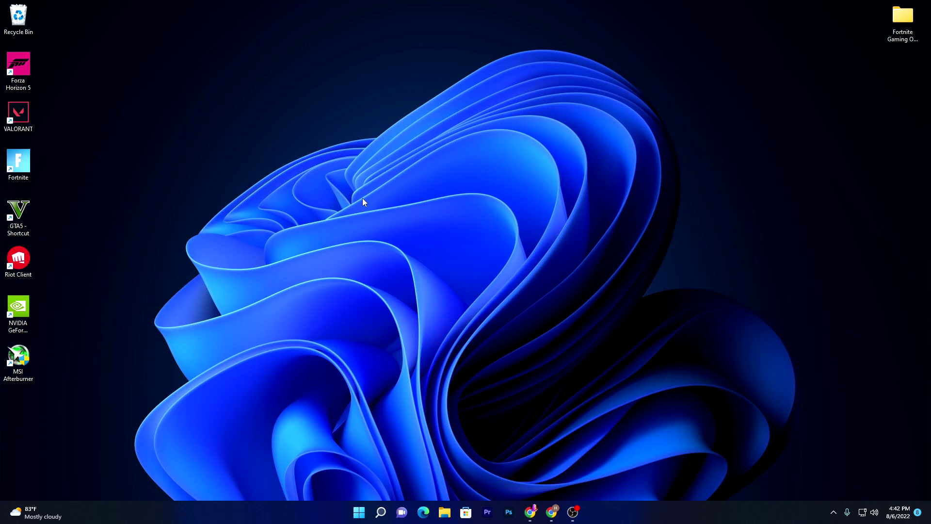
- Open the NVIDIA Control Panel from the desktop
right_click(377, 149)
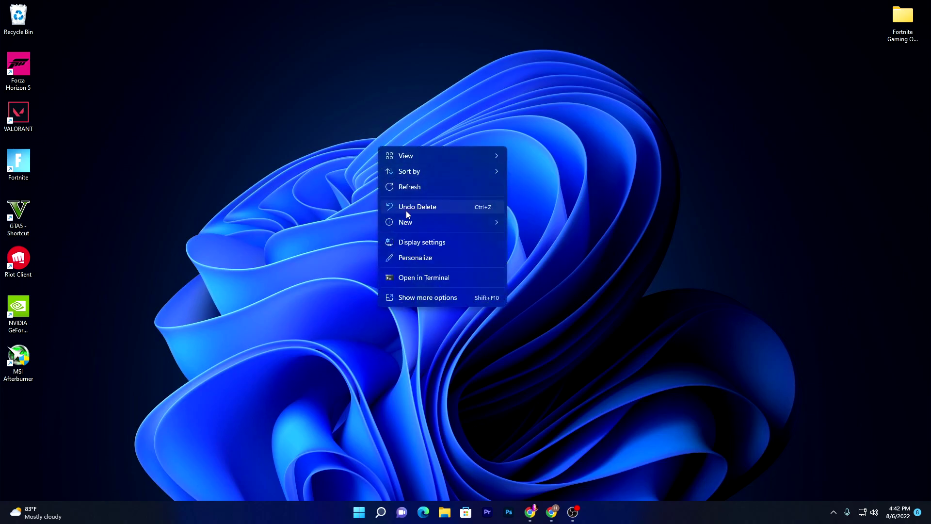
click(415, 297)
click(444, 374)
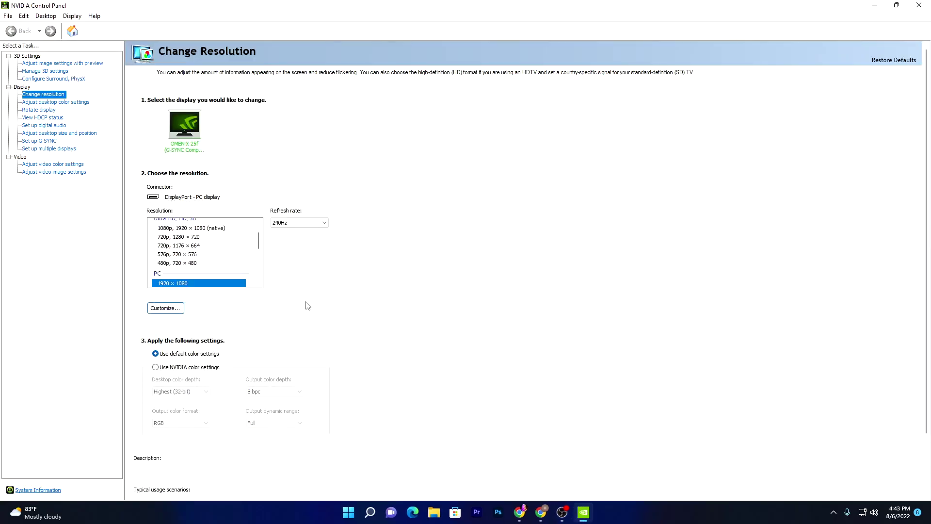
- Open the global 3D settings in NVIDIA Control Panel and set Low Latency Mode to Ultra
click(39, 71)
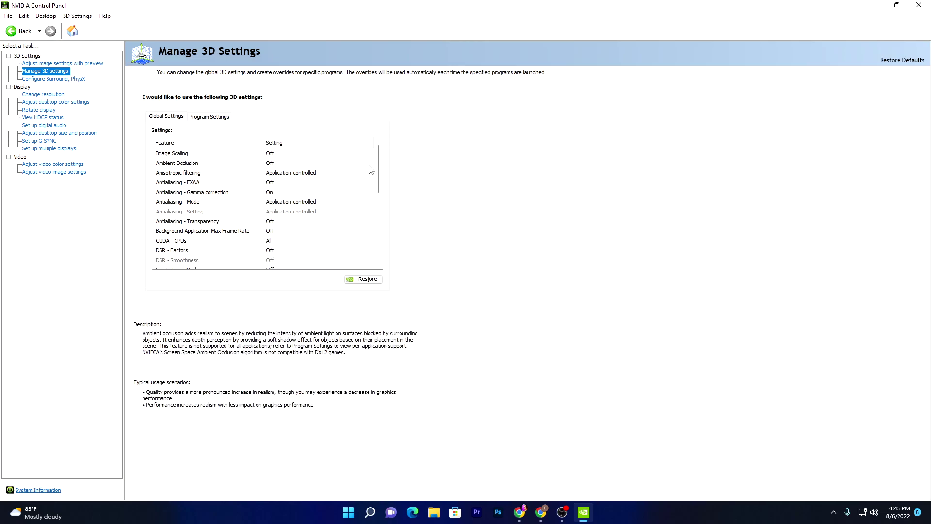
scroll(378, 182, down, 2)
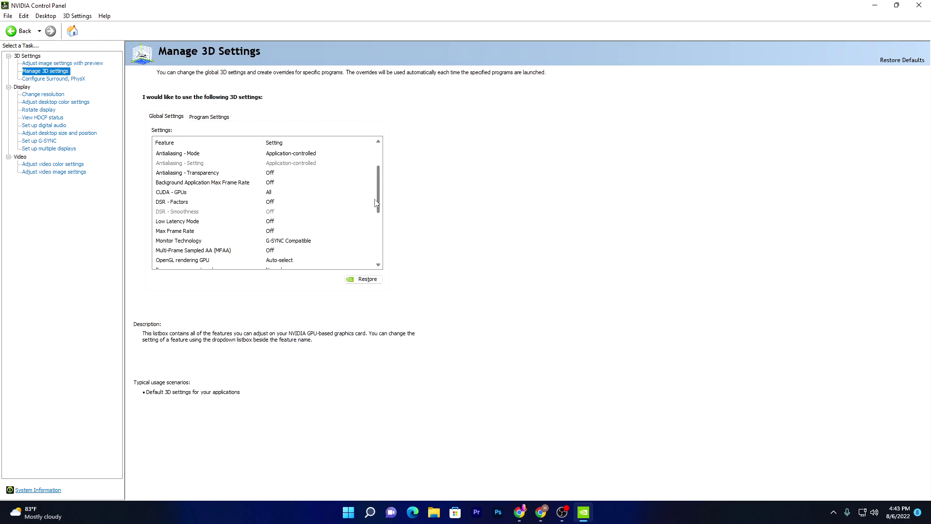
click(277, 222)
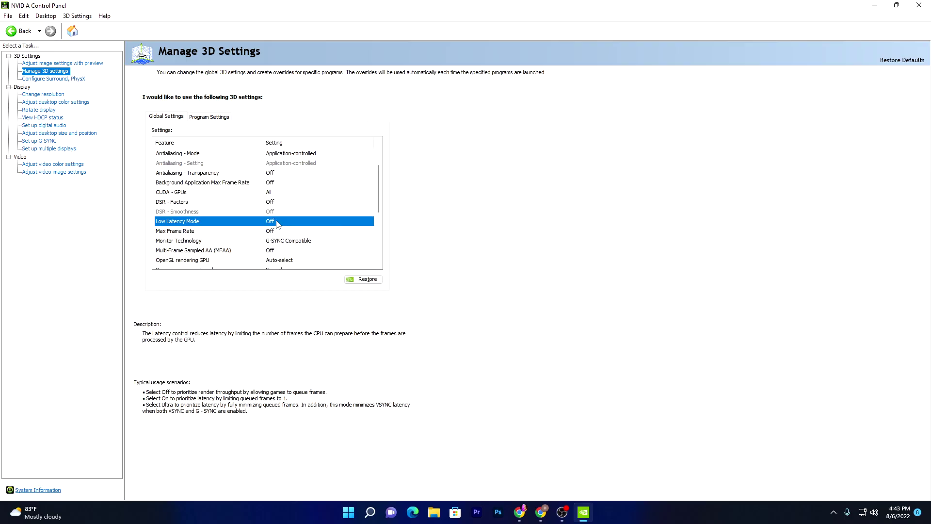
click(278, 222)
click(286, 248)
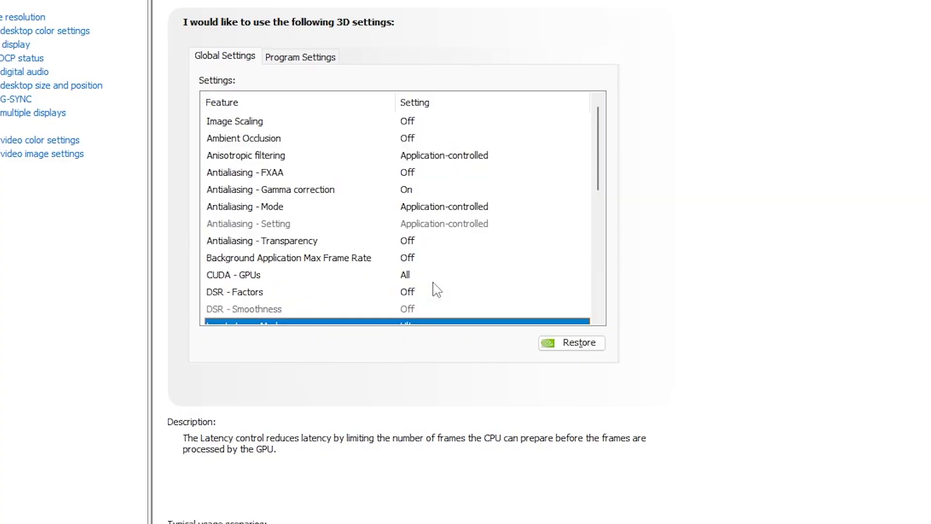
- Set the global Power management mode to Prefer maximum performance
scroll(538, 229, down, 3)
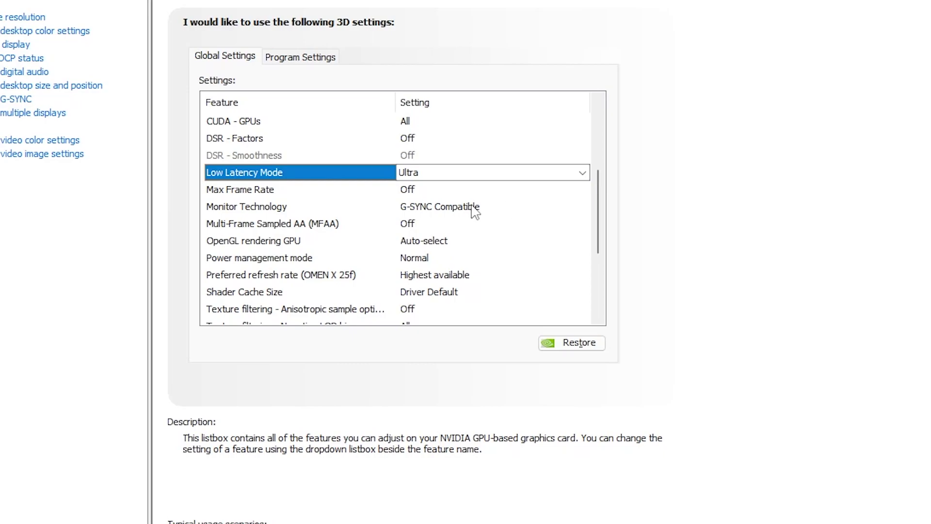
click(427, 260)
click(428, 260)
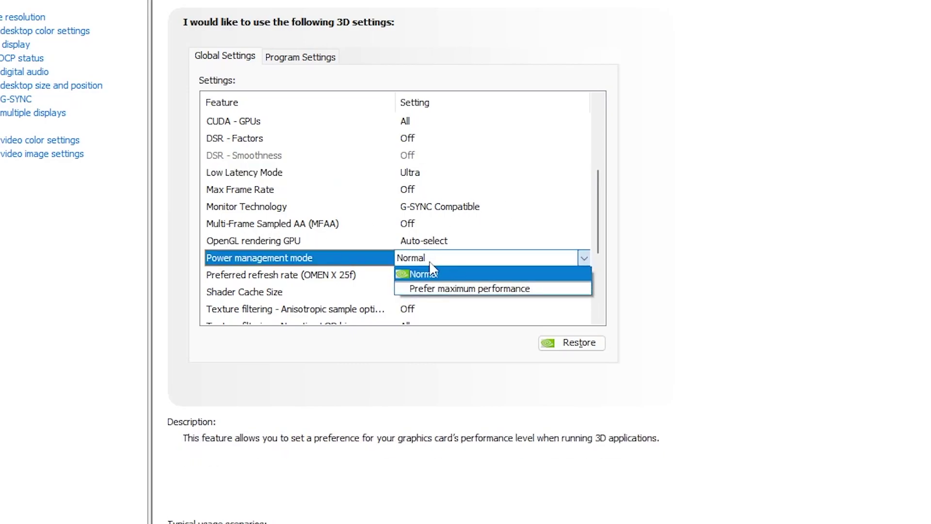
click(454, 291)
- Set Texture filtering - Quality to High performance and look back over the global 3D settings list
scroll(575, 206, down, 4)
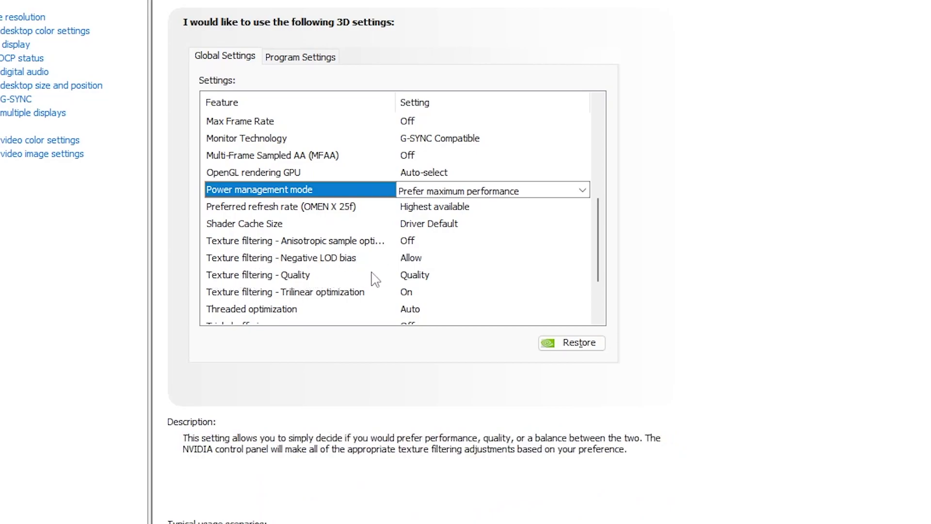
click(427, 275)
click(437, 274)
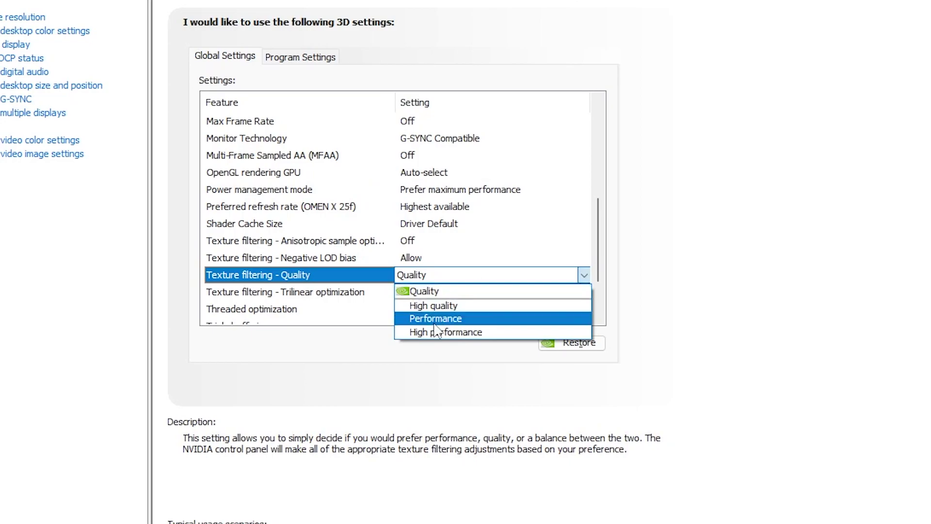
click(437, 332)
scroll(416, 291, up, 5)
drag(603, 166, 601, 262)
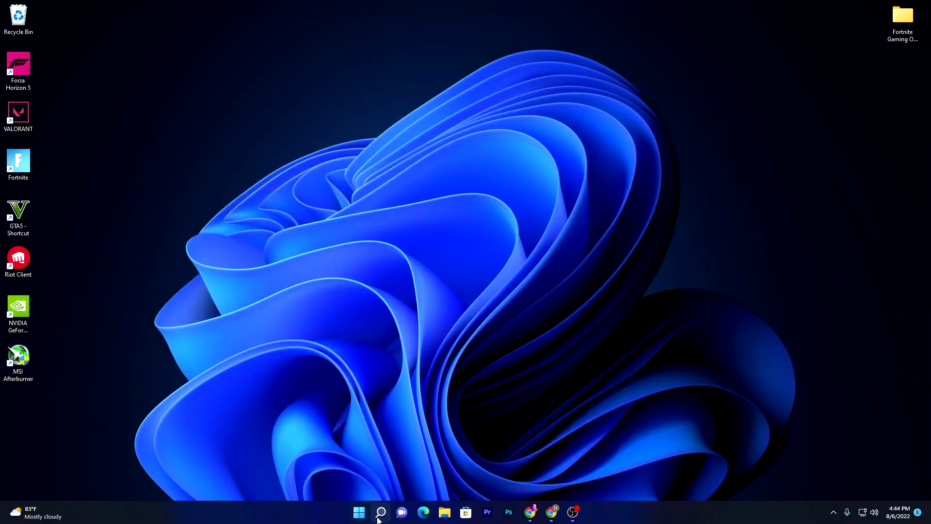
- Search Windows for "game mode" and open the Game Mode settings
click(379, 515)
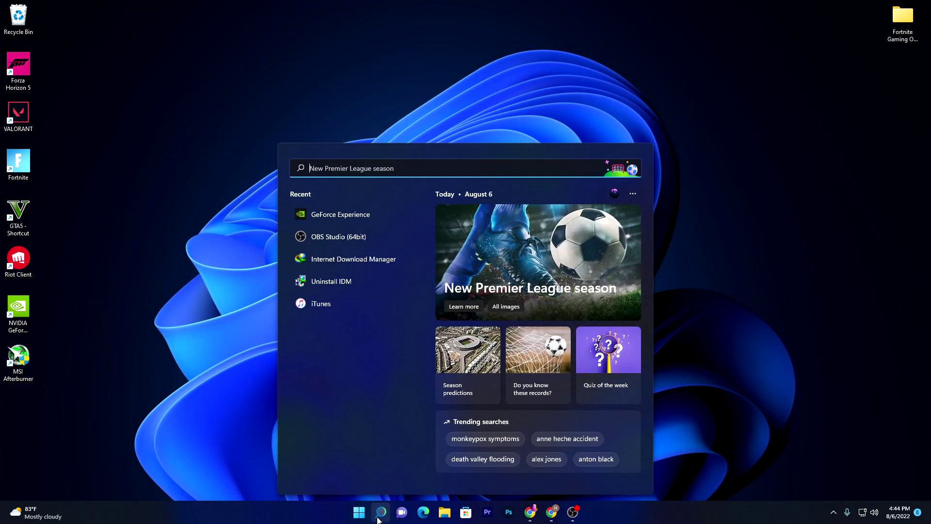
text(game)
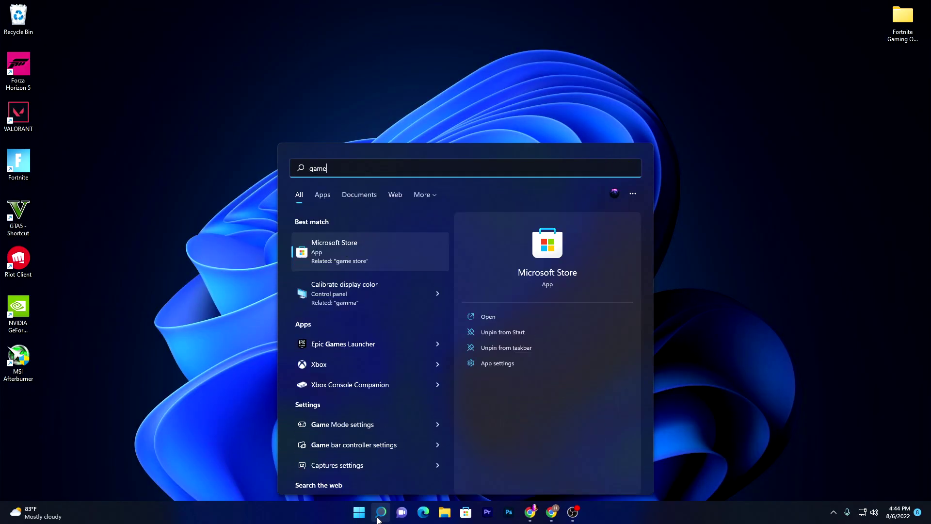
text( mode settings)
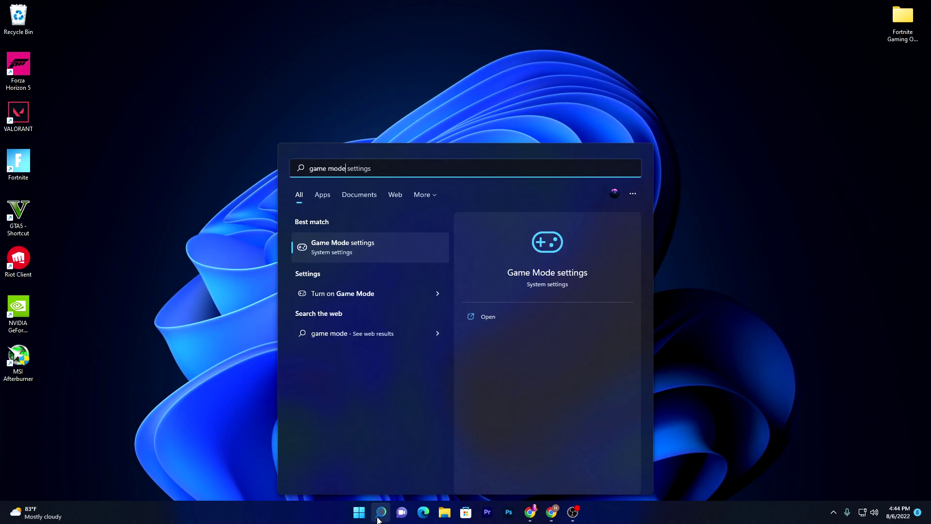
click(335, 248)
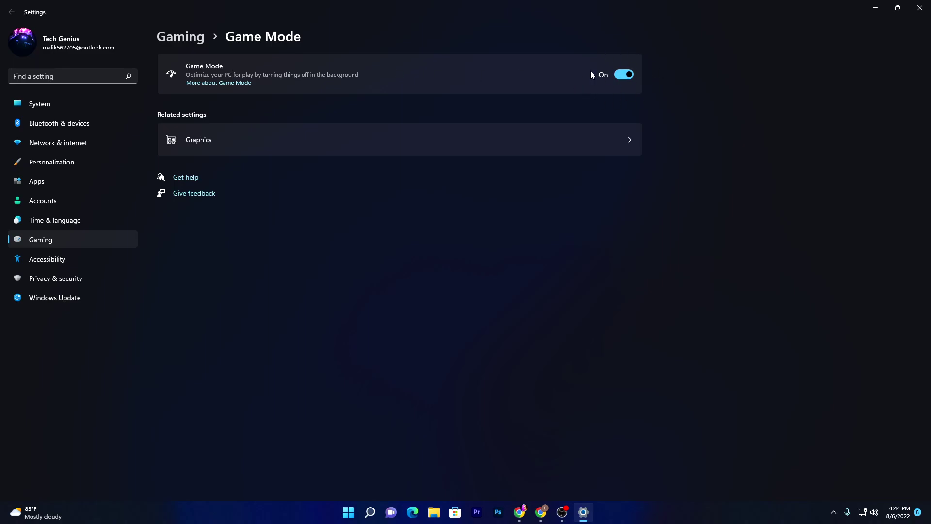
- Go to Windows Update in Settings and check for new updates
click(41, 299)
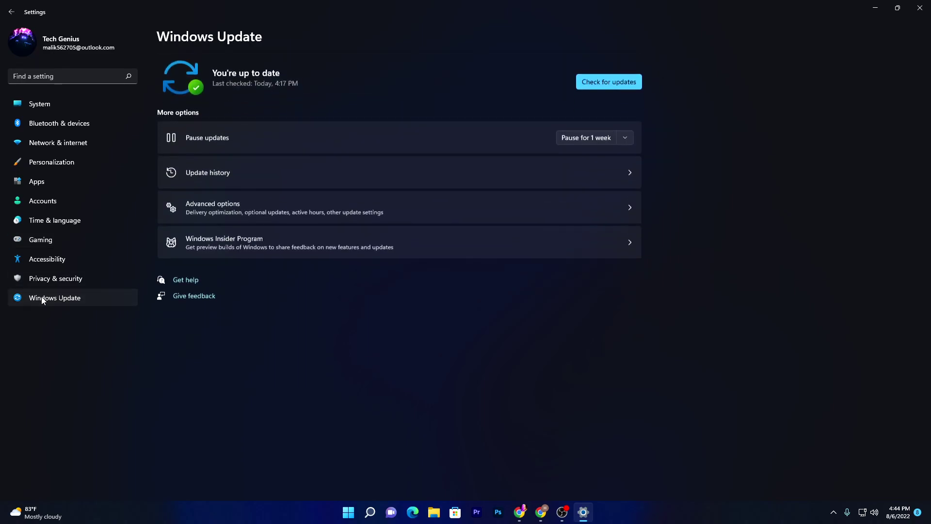
click(609, 81)
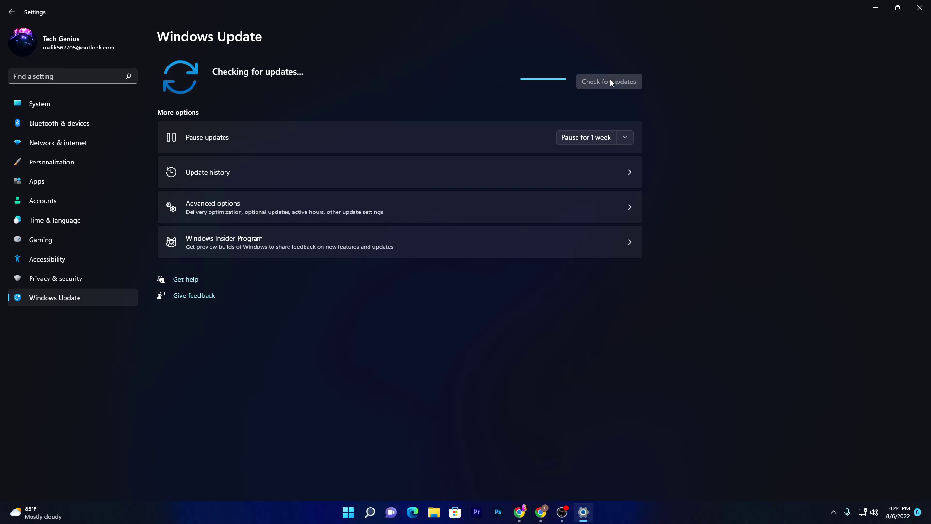